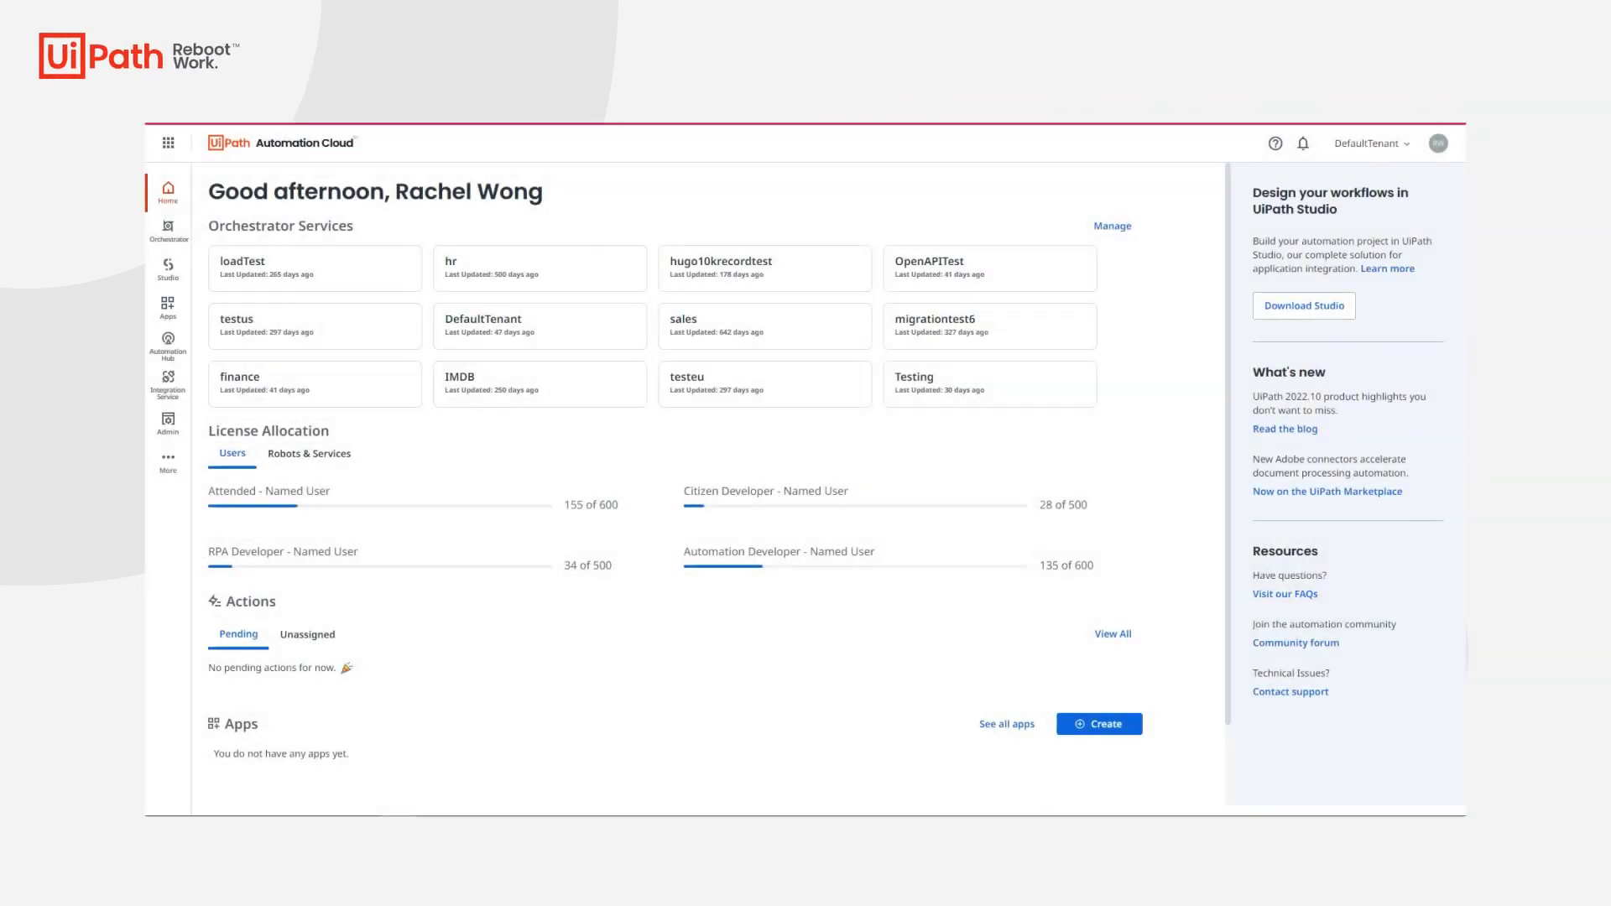
# - Launch Process Mining, open the Purchase-to-Pay Demo app and go to its End to end process page
pyautogui.click(168, 462)
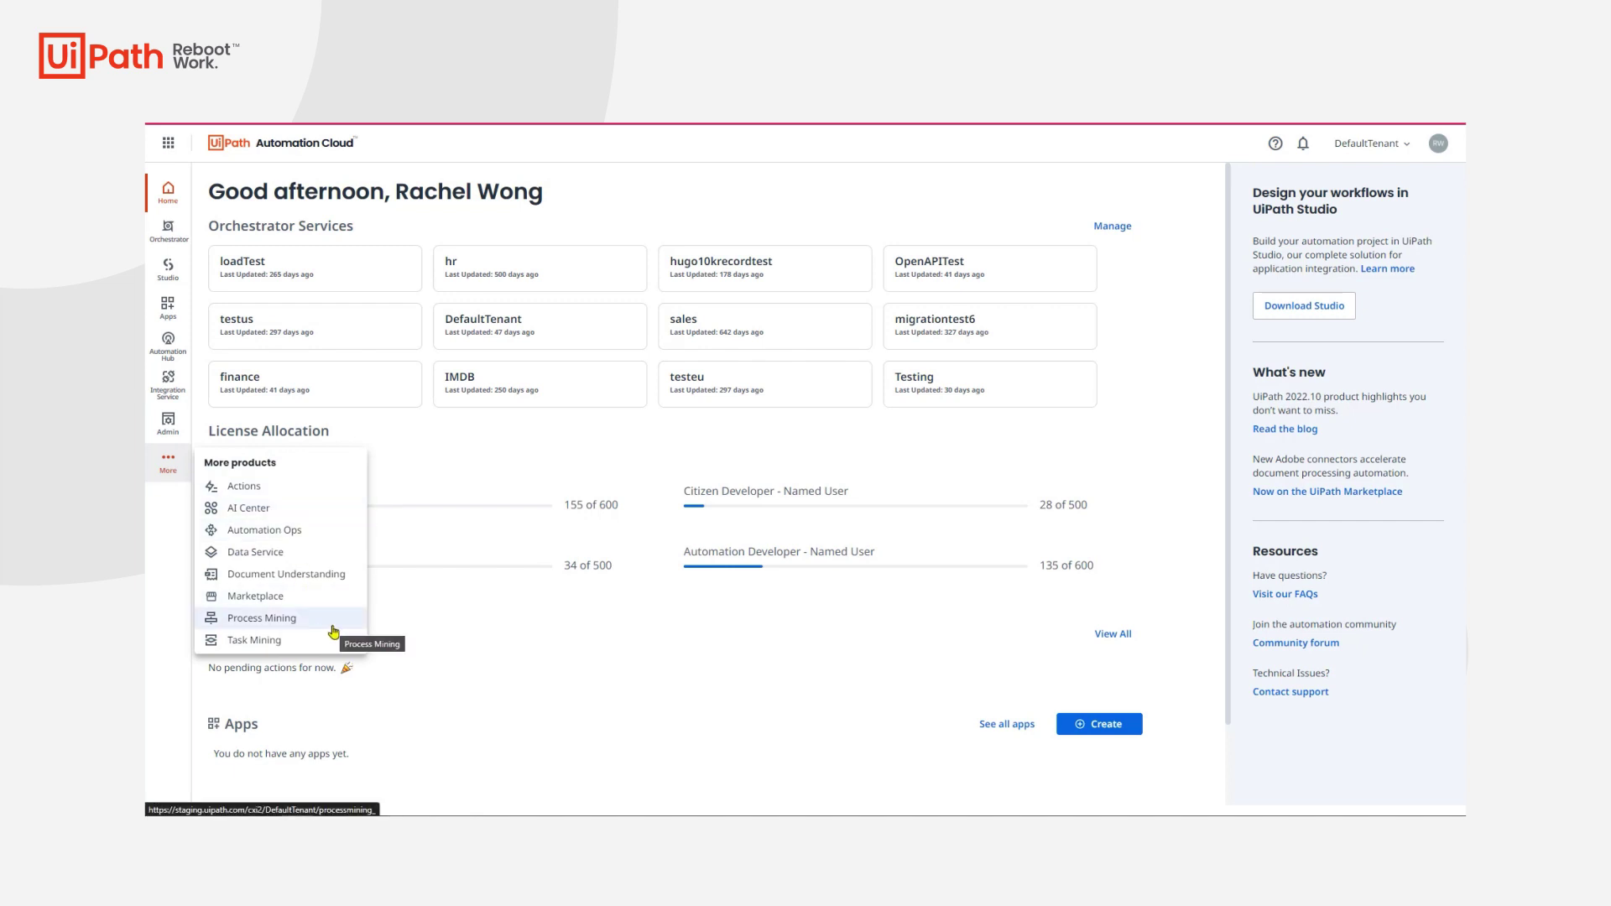
pyautogui.click(334, 631)
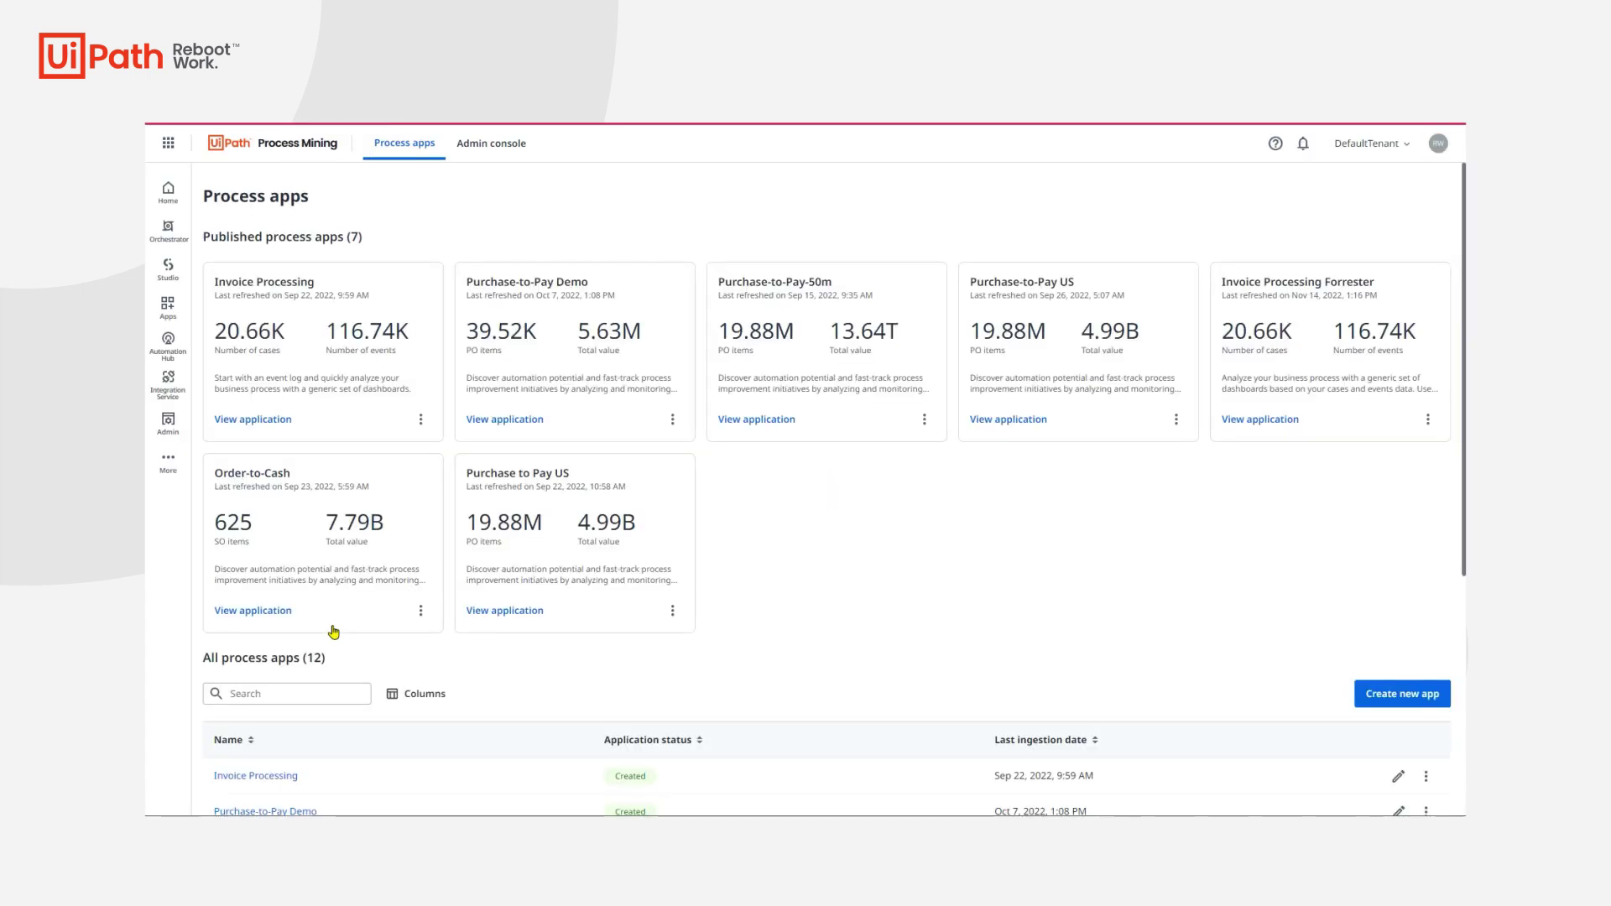
pyautogui.click(505, 421)
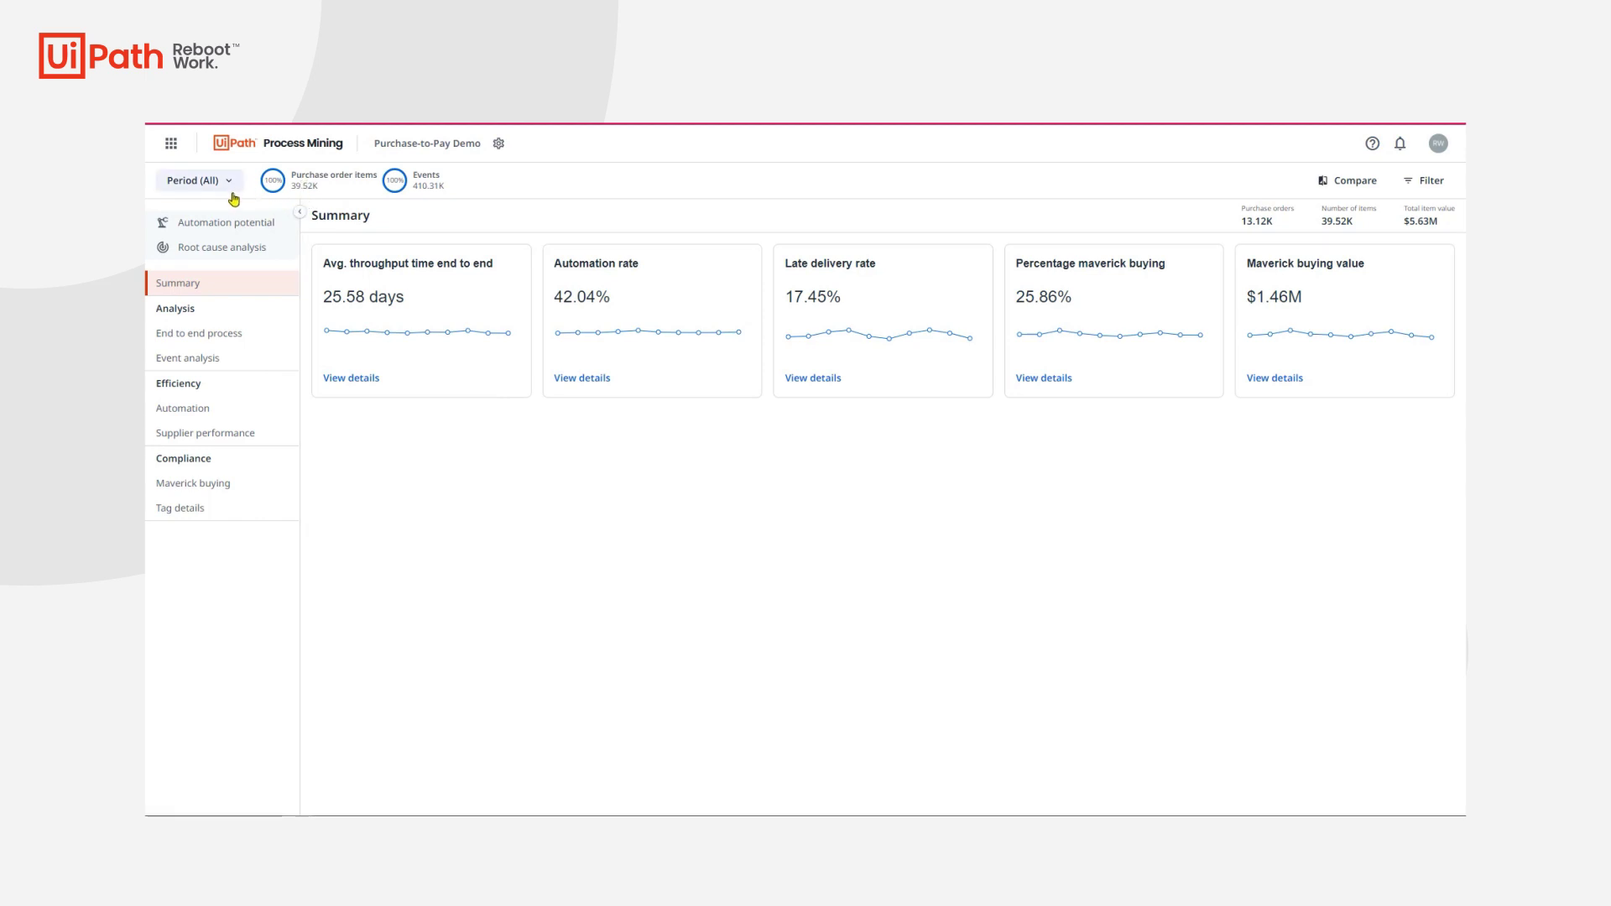
pyautogui.click(221, 334)
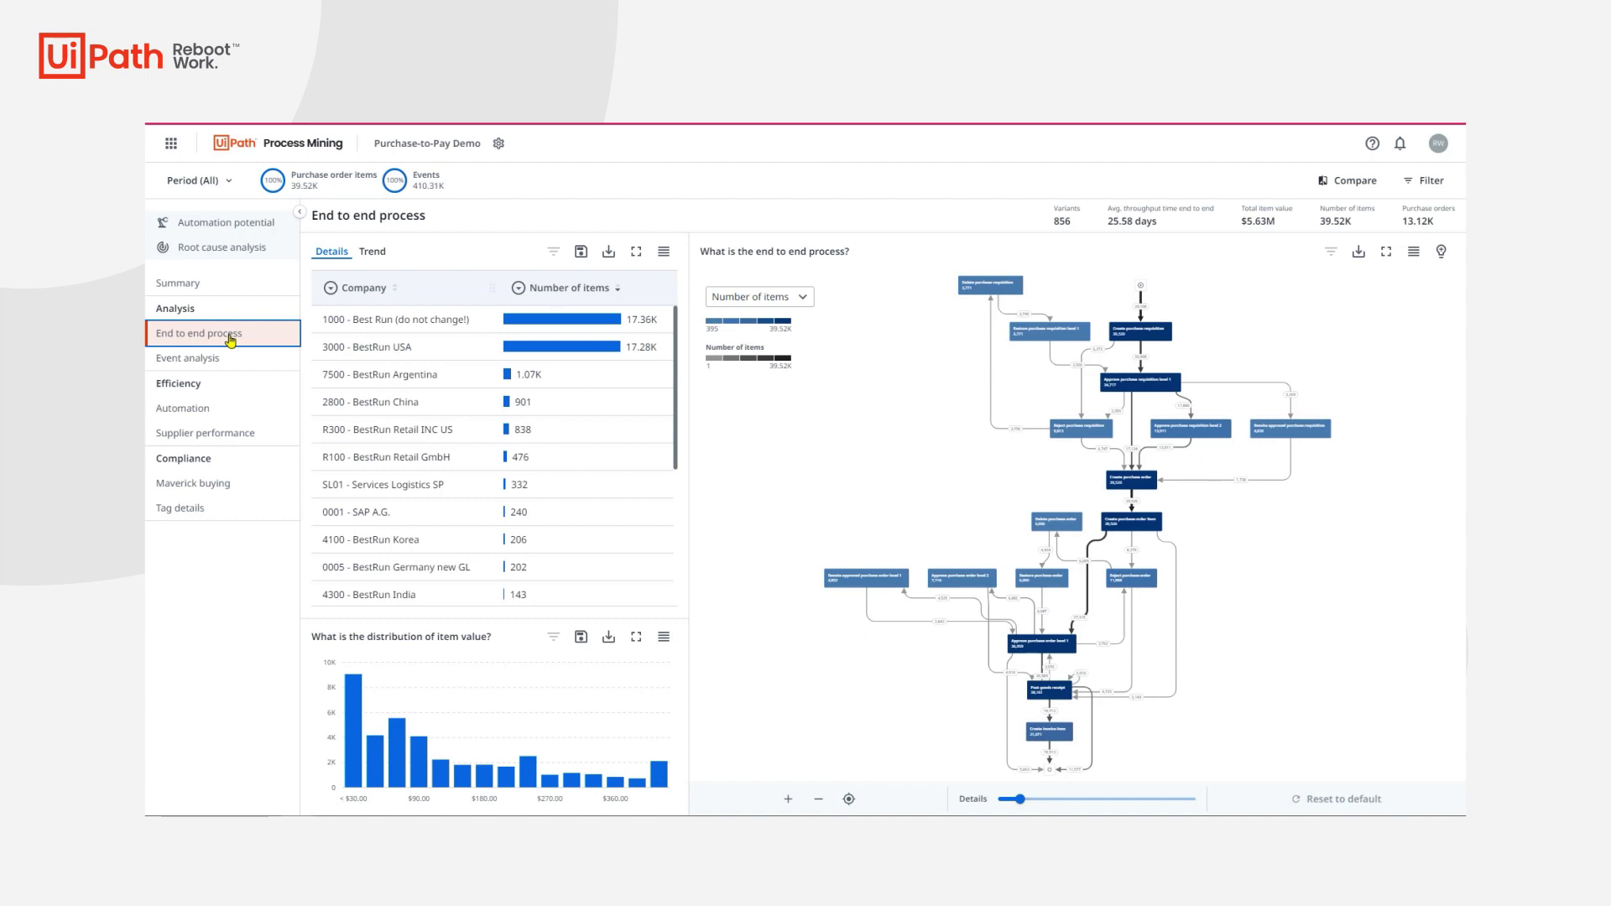
# - Set the analysis period to quarter Q2 2020 and open the Maverick buying dashboard
pyautogui.click(195, 181)
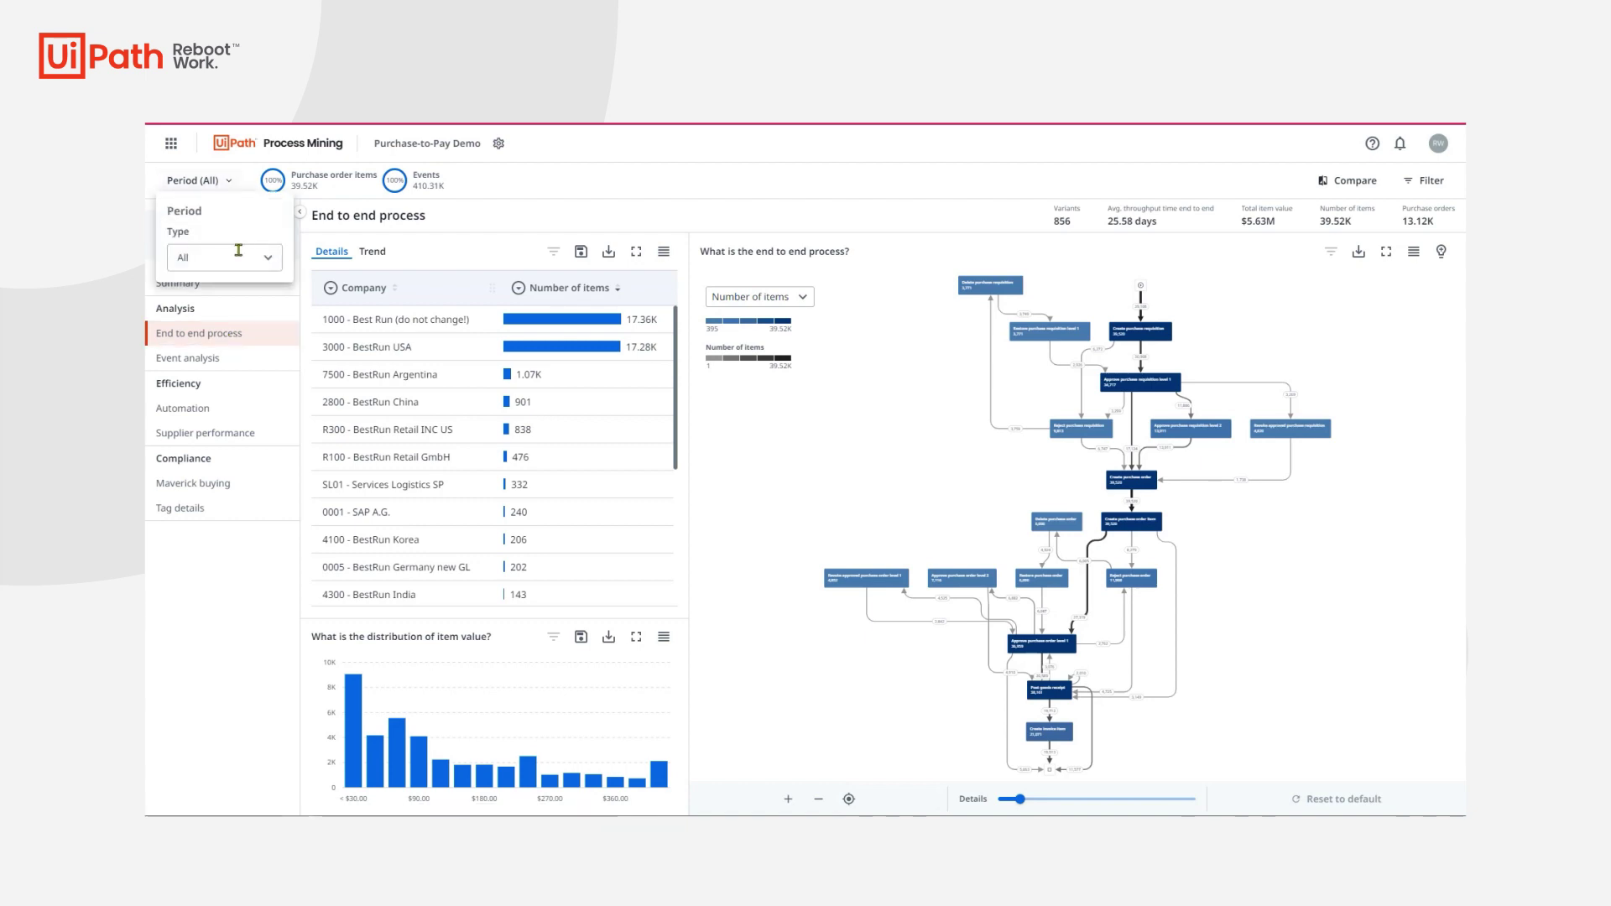
pyautogui.click(226, 257)
pyautogui.click(243, 363)
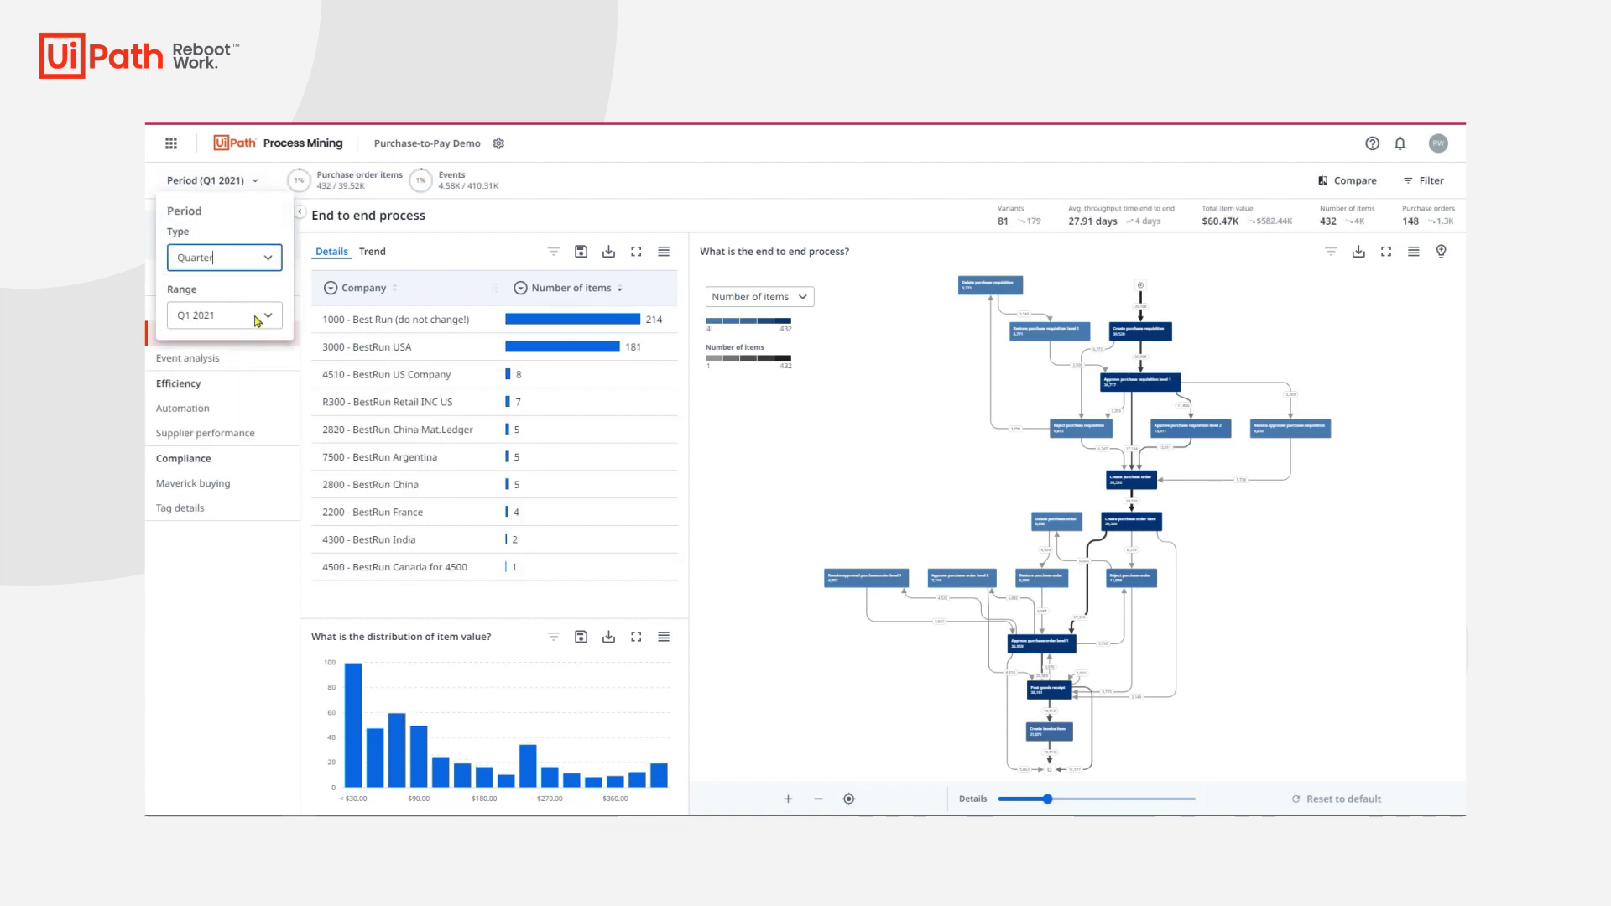
pyautogui.click(252, 316)
pyautogui.click(232, 424)
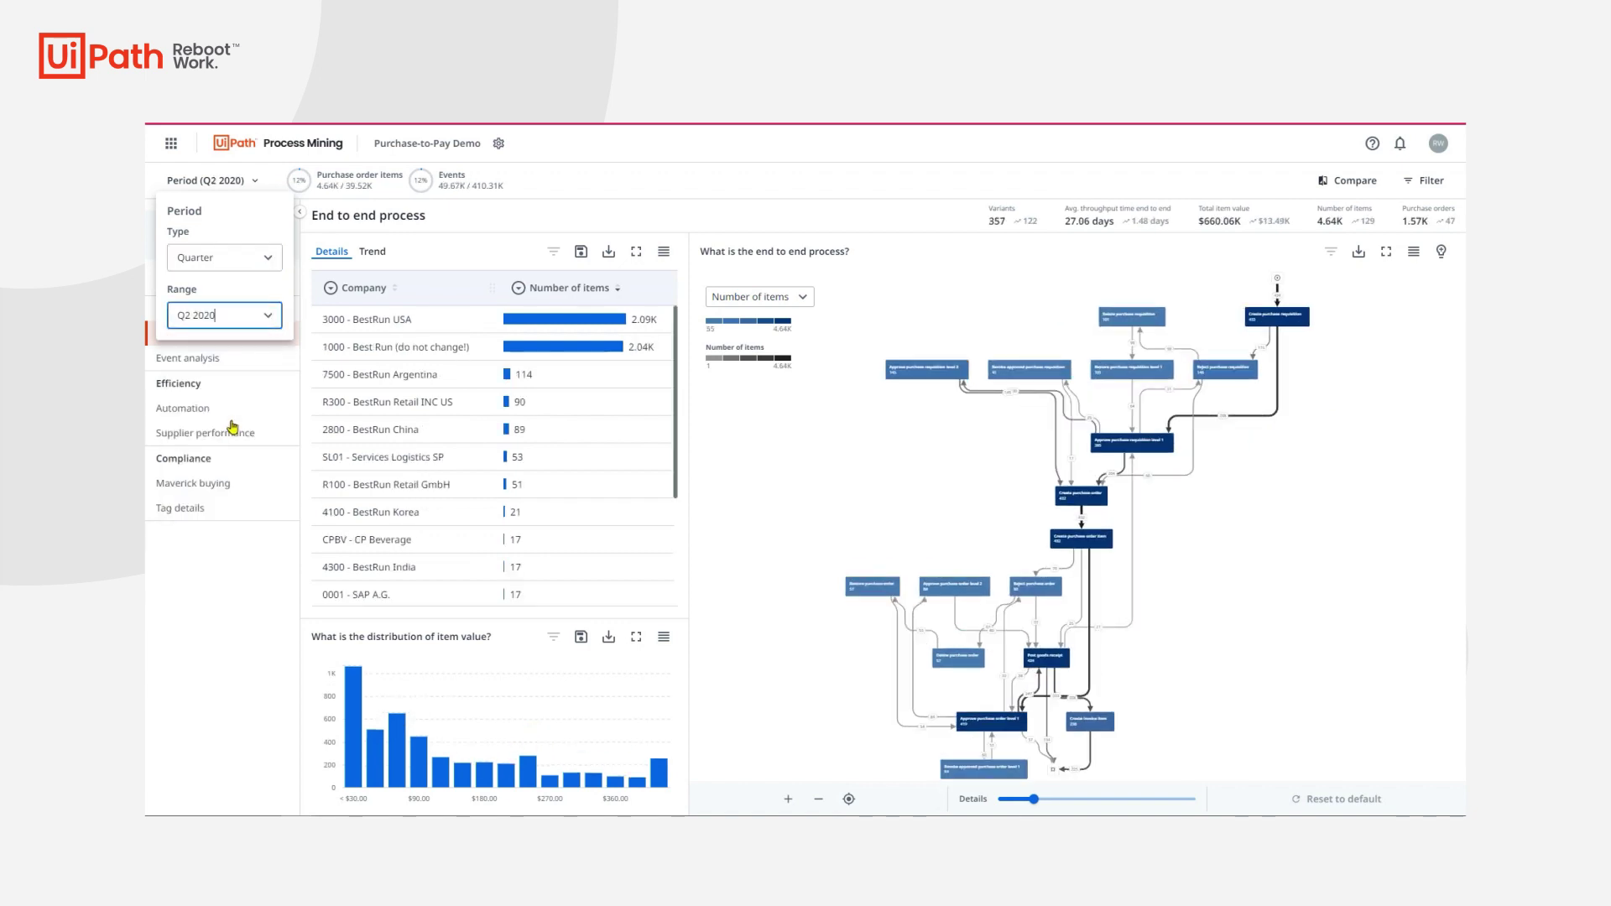
pyautogui.click(233, 640)
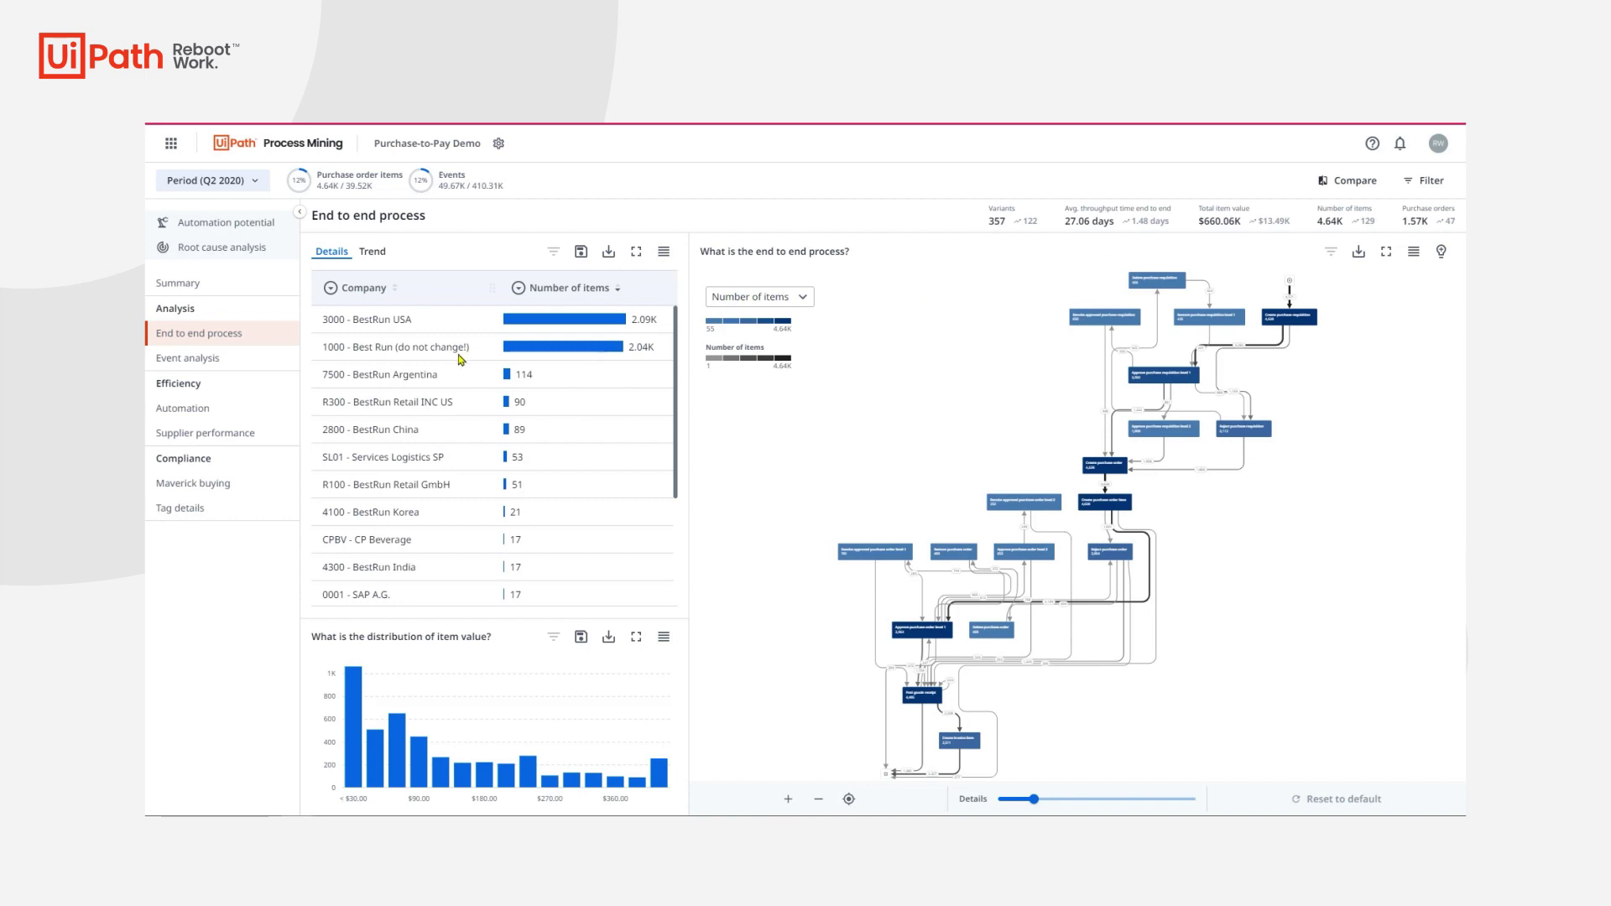
pyautogui.click(249, 486)
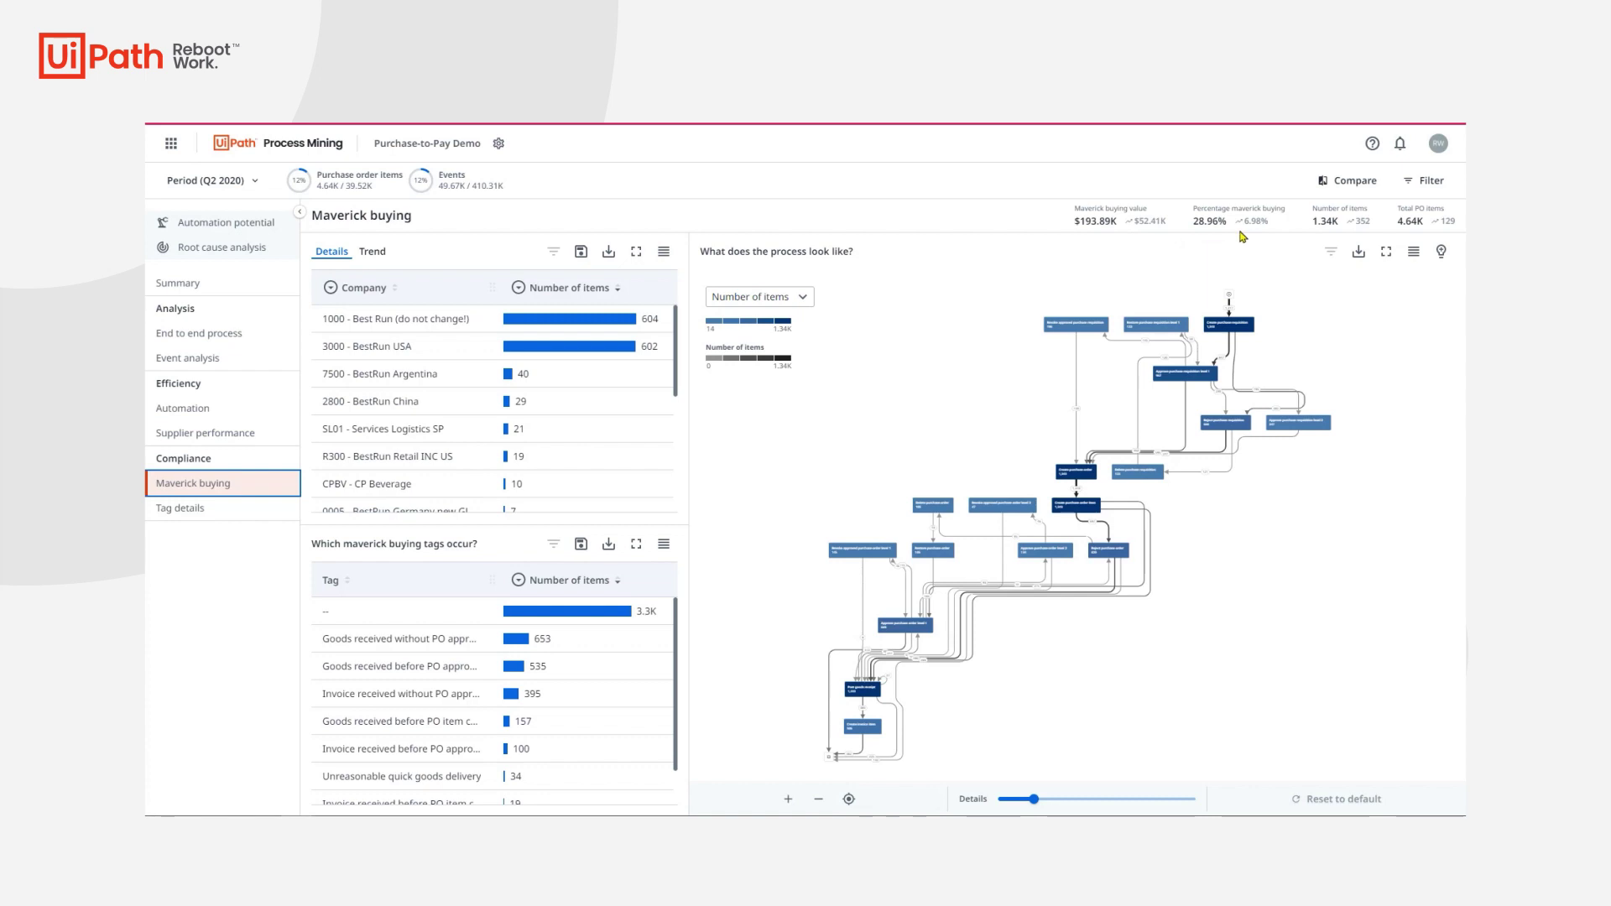
# - Scroll to the maverick buying tags table and widen the Tag column to show full tag names
pyautogui.click(1339, 237)
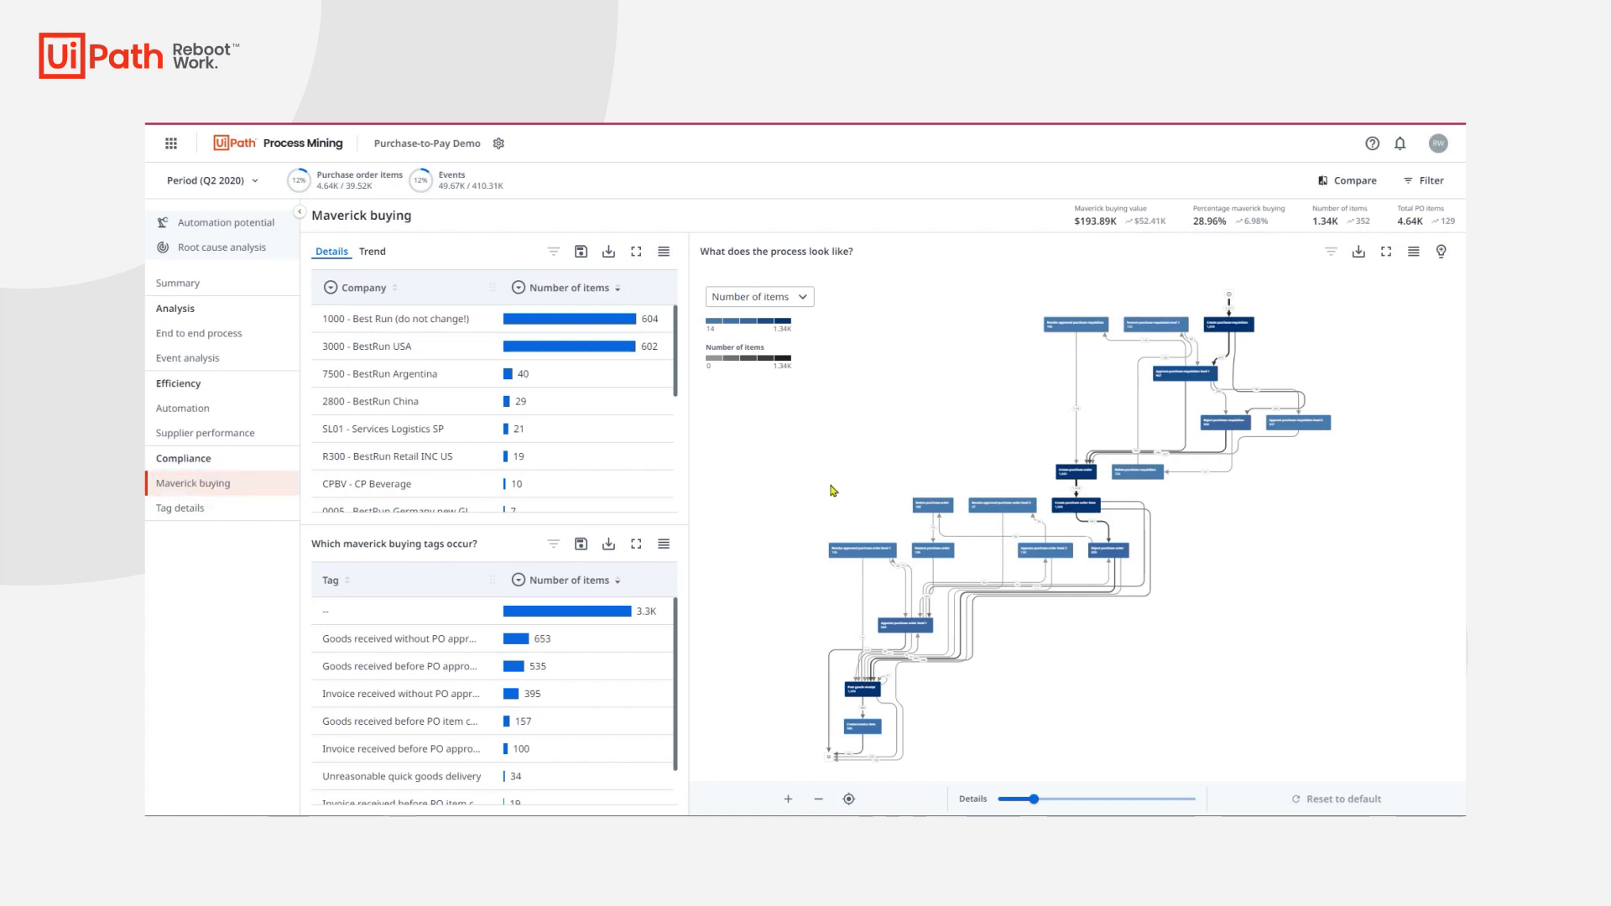
pyautogui.scroll(-1, 554, 707)
pyautogui.scroll(-1, 554, 708)
pyautogui.moveTo(558, 704)
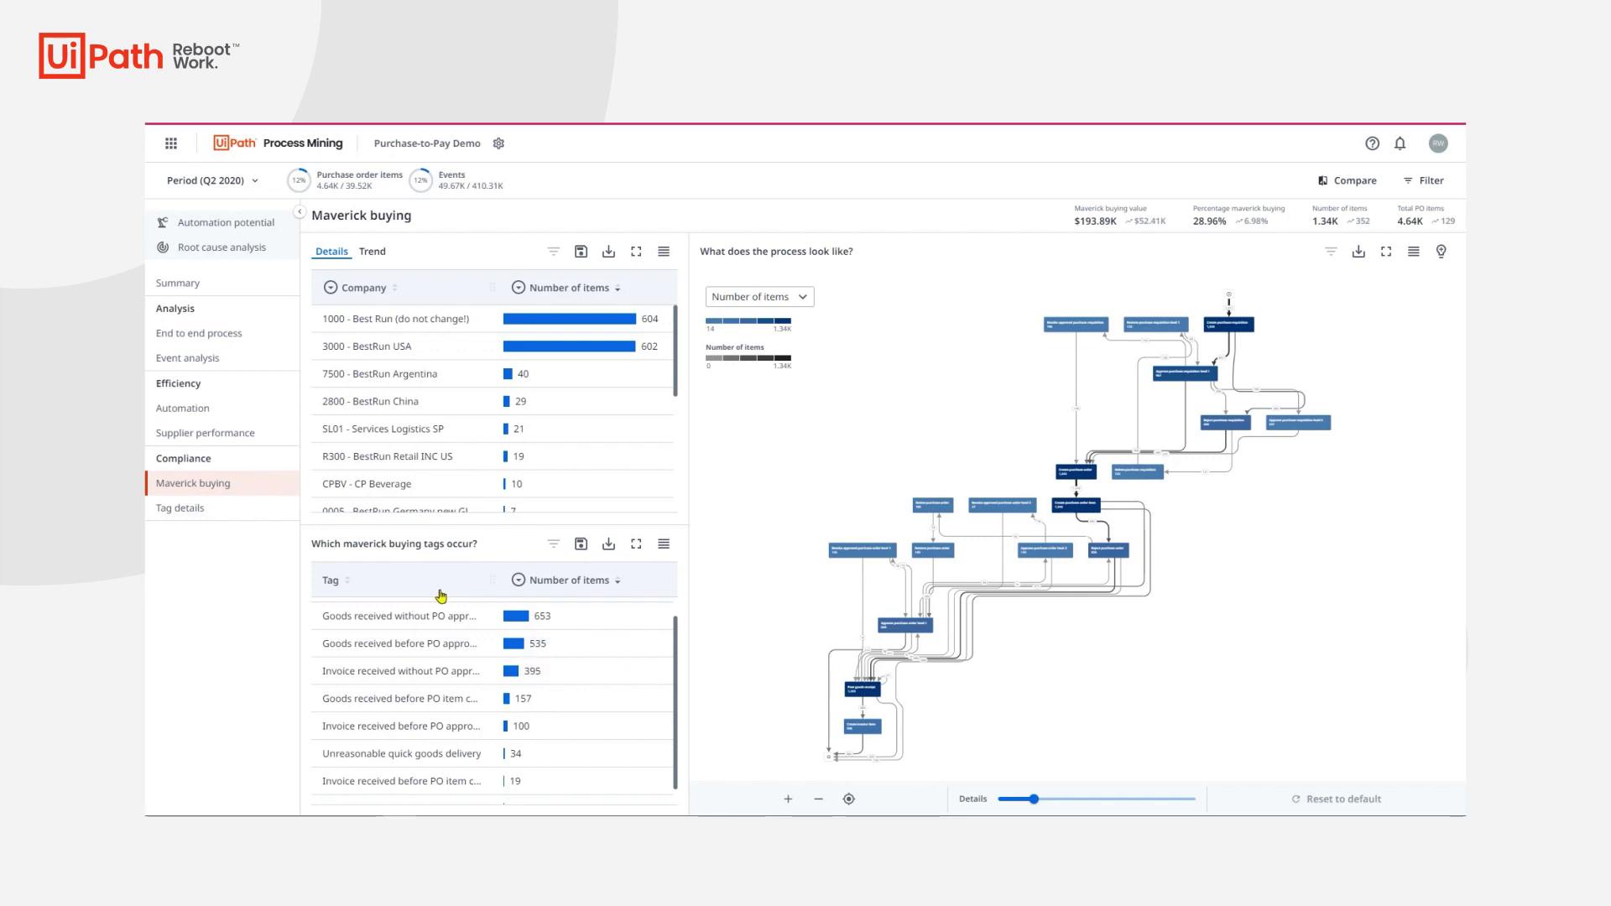
pyautogui.moveTo(492, 580); pyautogui.dragTo(525, 582)
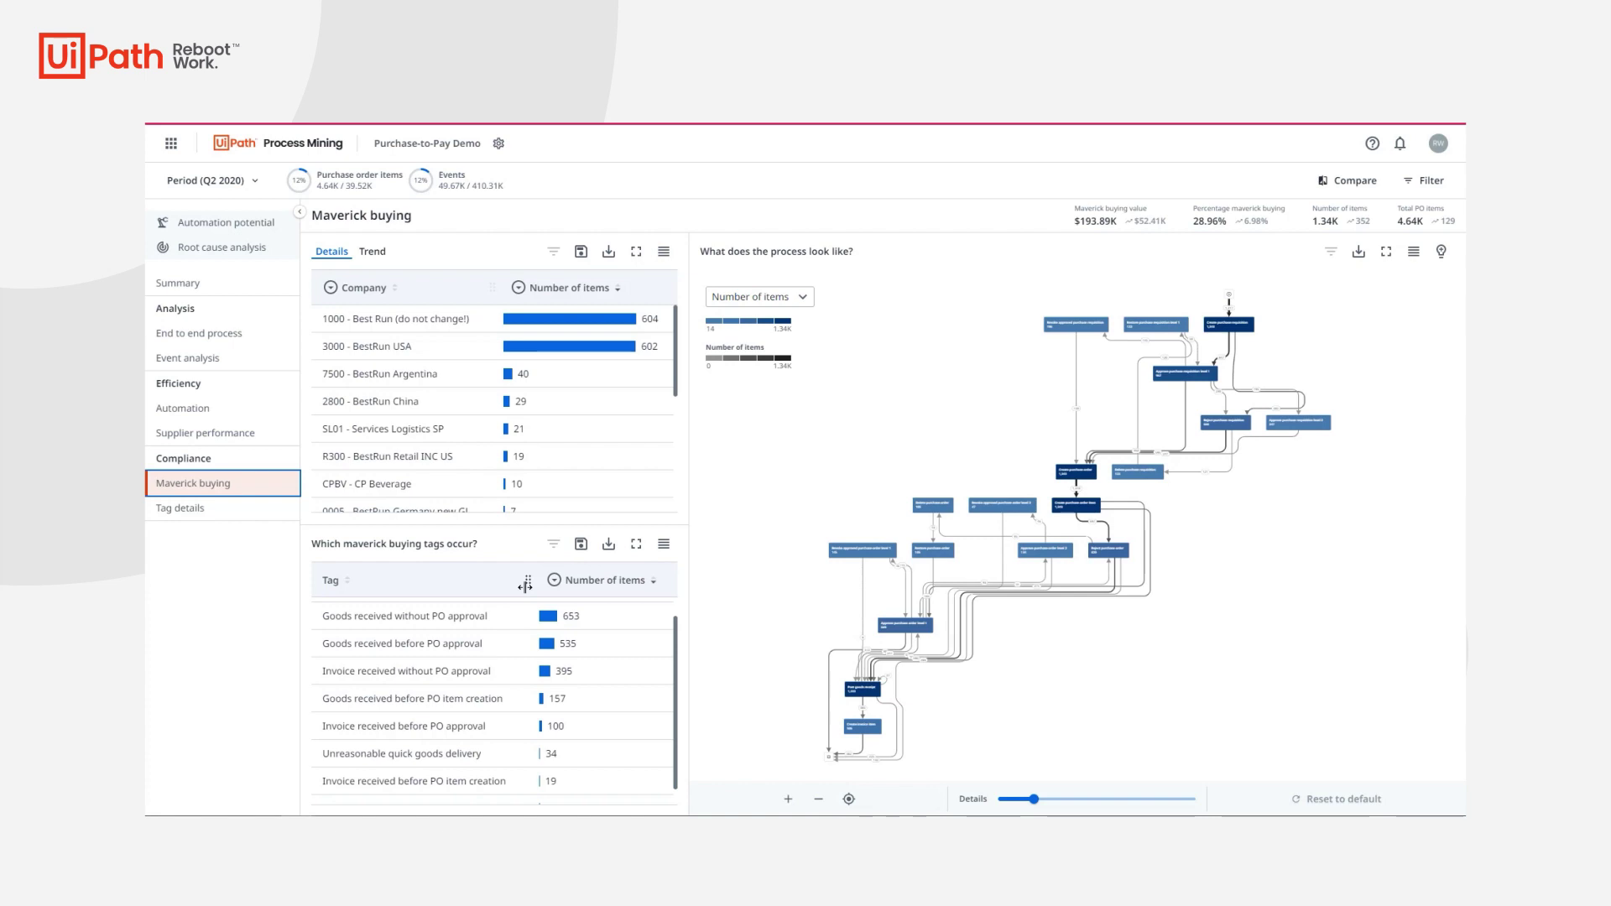
pyautogui.click(459, 640)
# - Filter the dashboard to the two Goods received tags
pyautogui.keyDown('shift'); pyautogui.click(459, 640); pyautogui.keyUp('shift')
pyautogui.rightClick(458, 640)
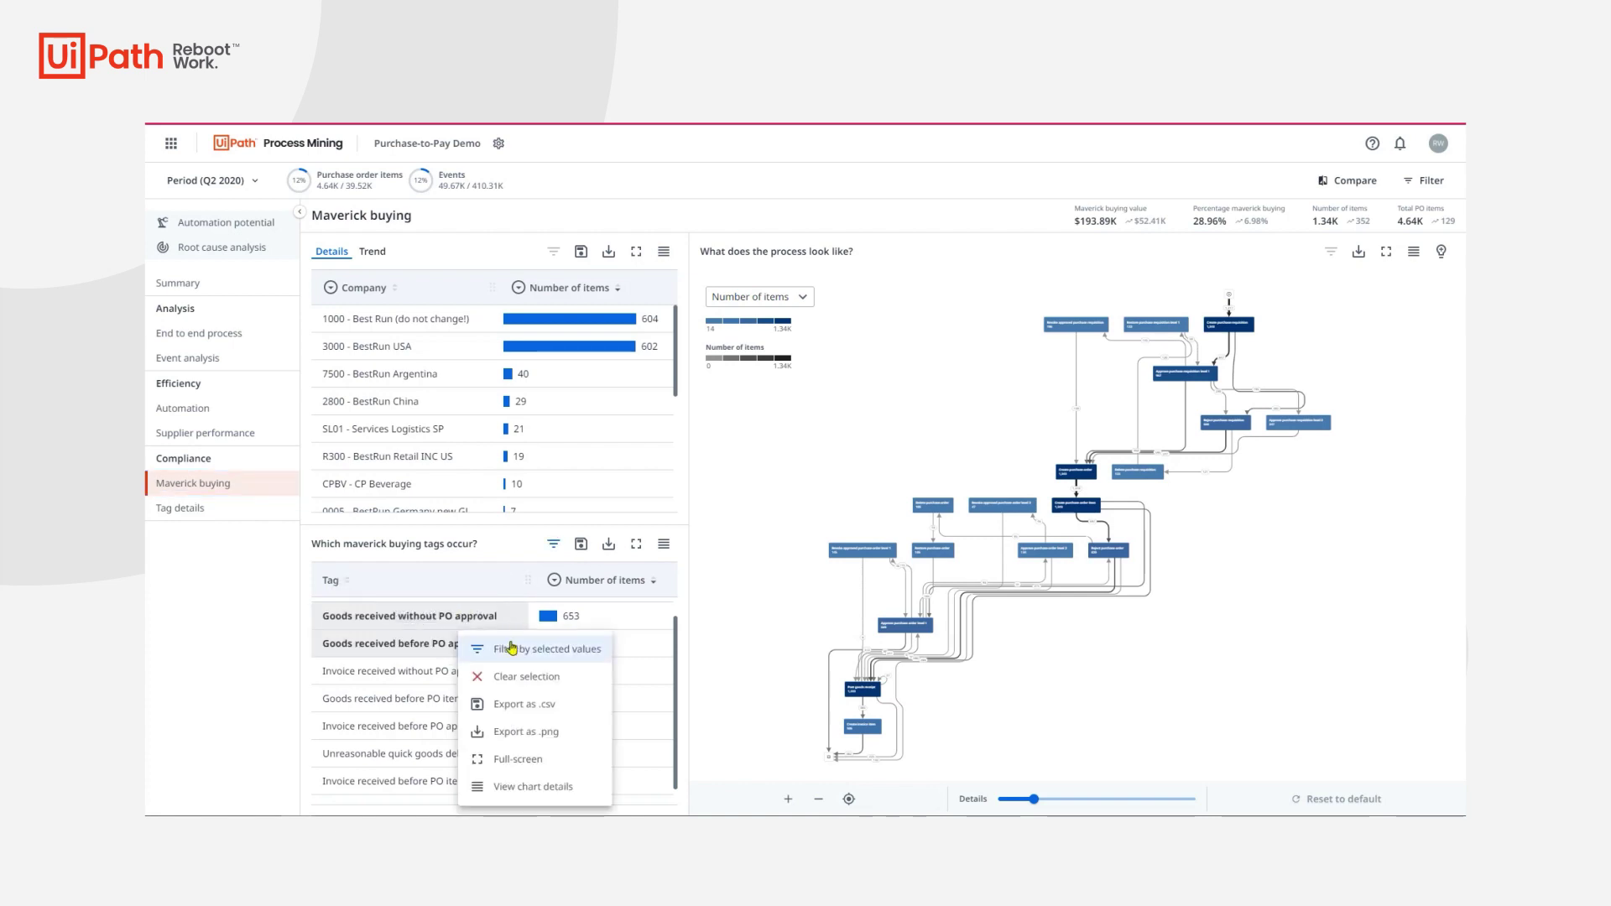
pyautogui.click(512, 647)
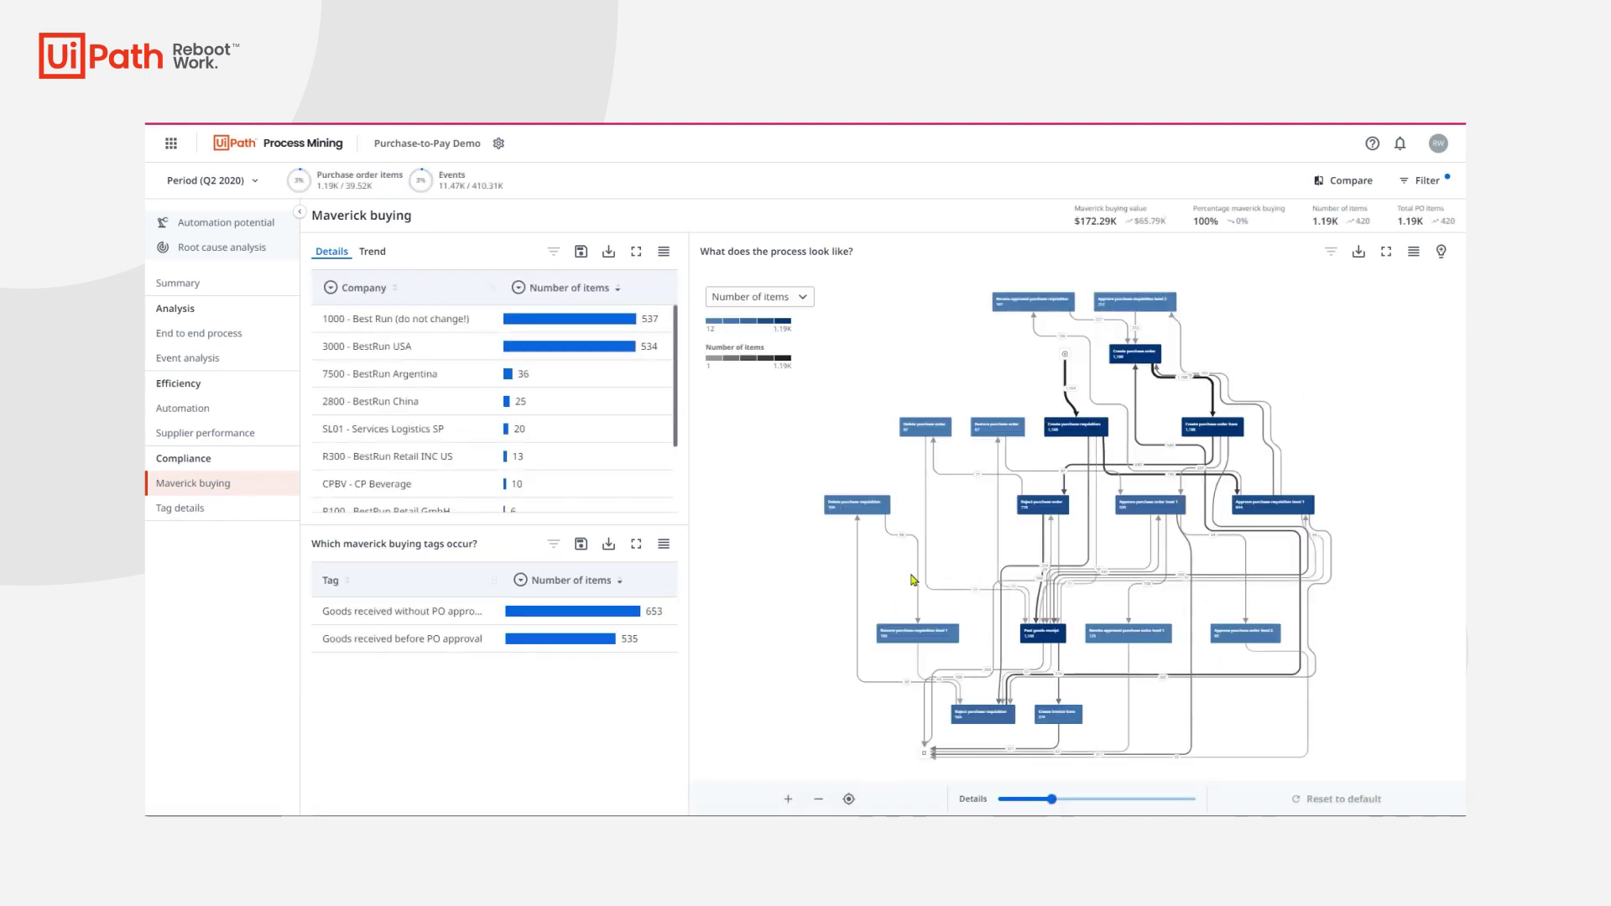
# - Show total item value per tag ($96.49K, $75.81K) and reduce the process map to its main path
pyautogui.click(522, 580)
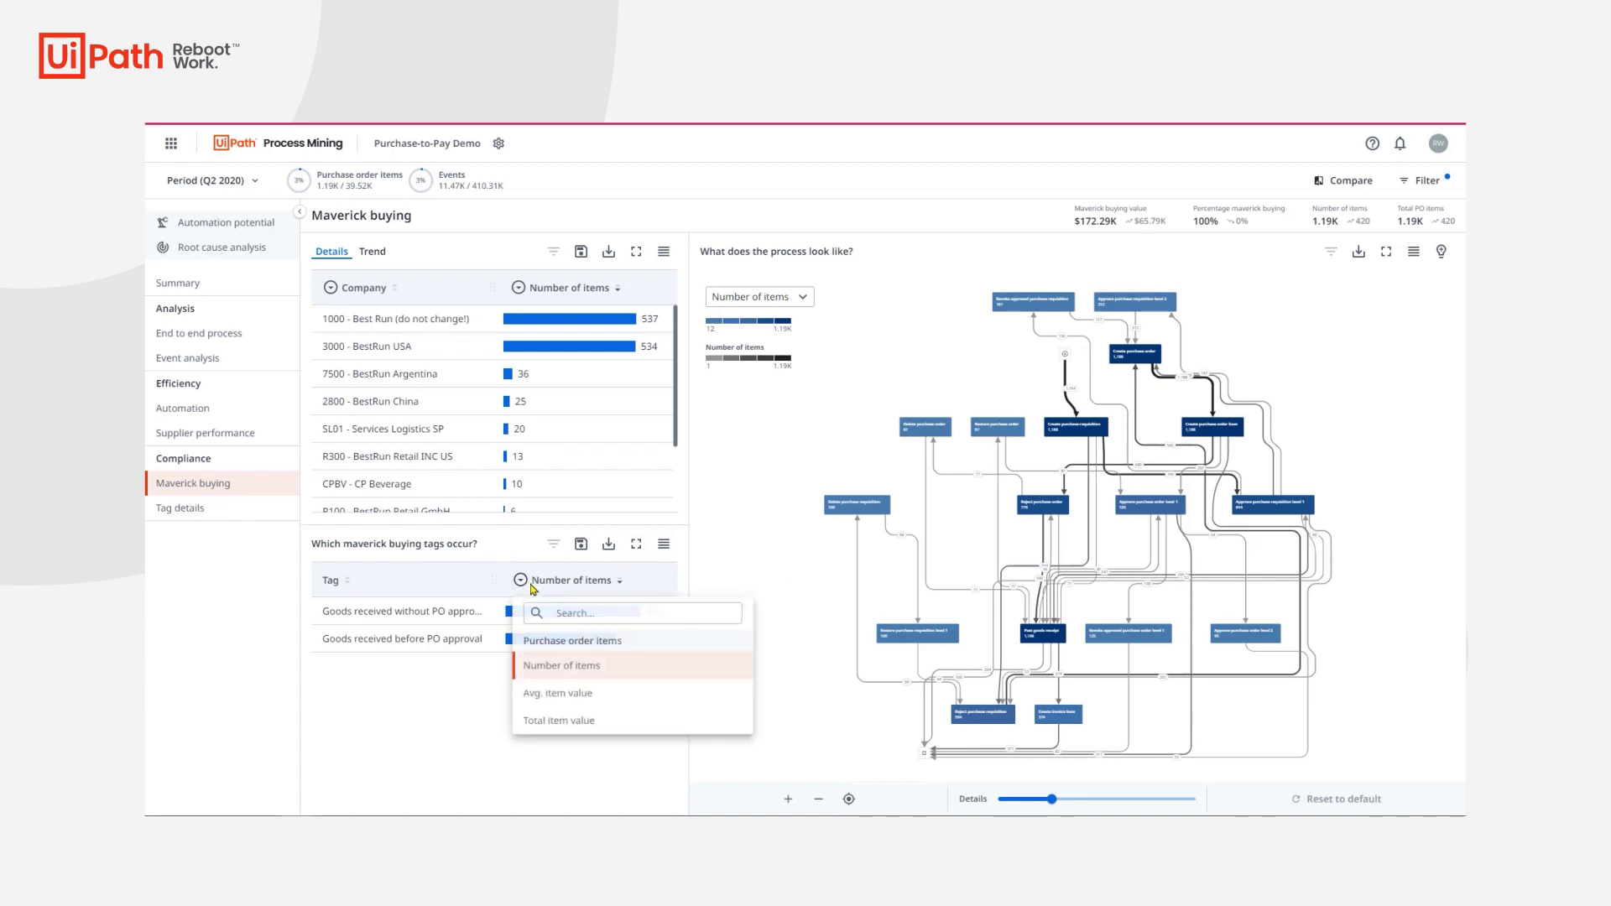
pyautogui.click(587, 719)
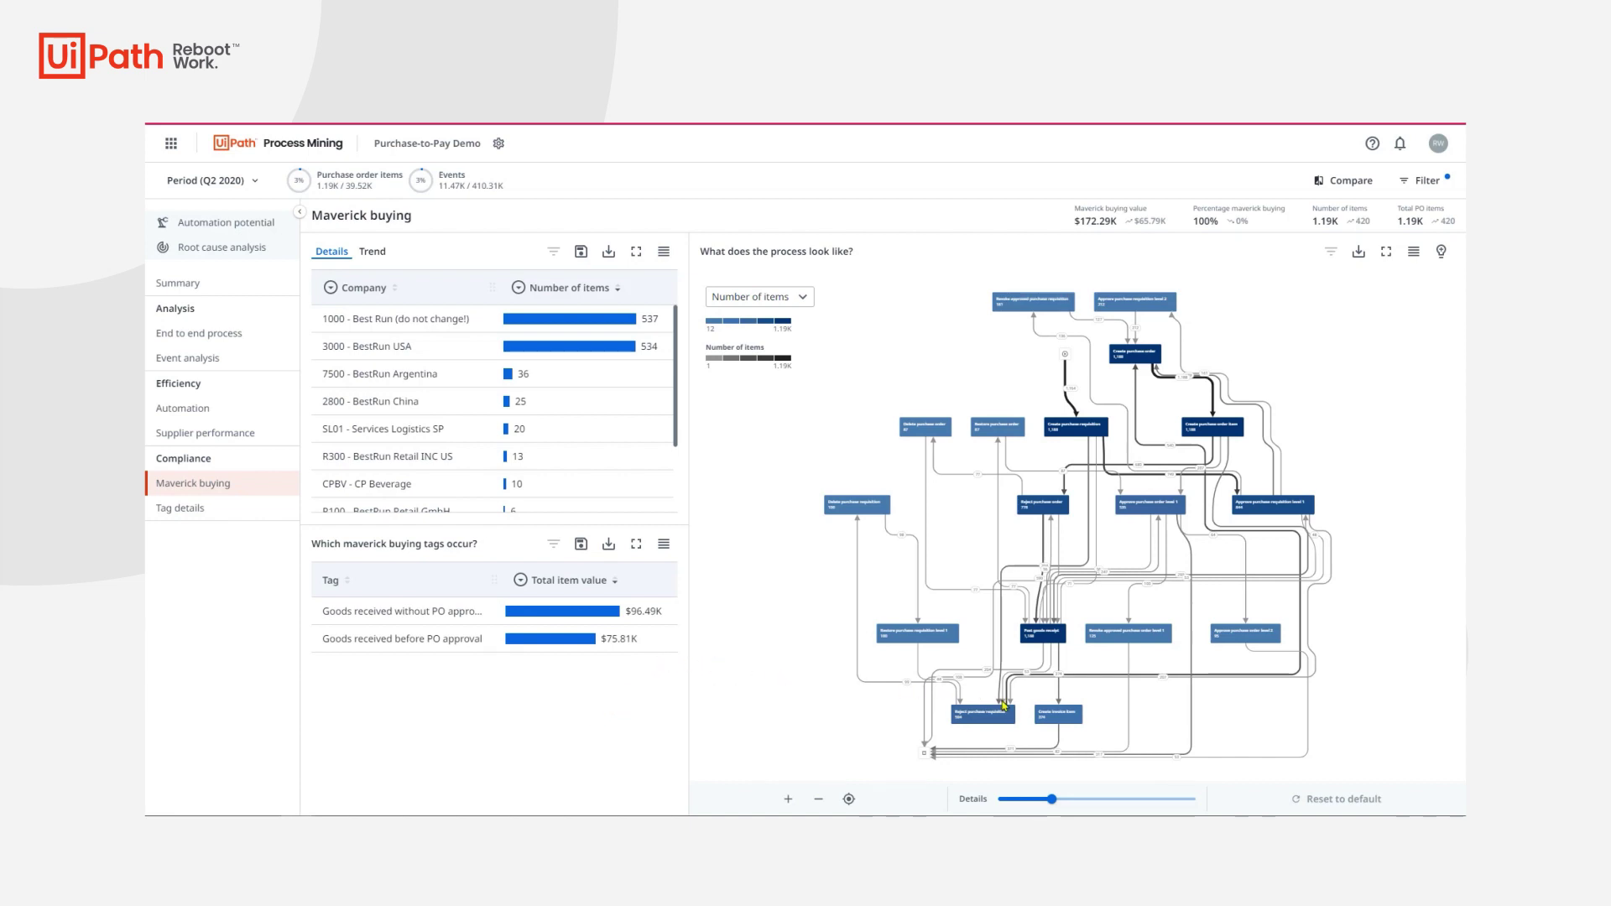
pyautogui.moveTo(1052, 802); pyautogui.dragTo(991, 803)
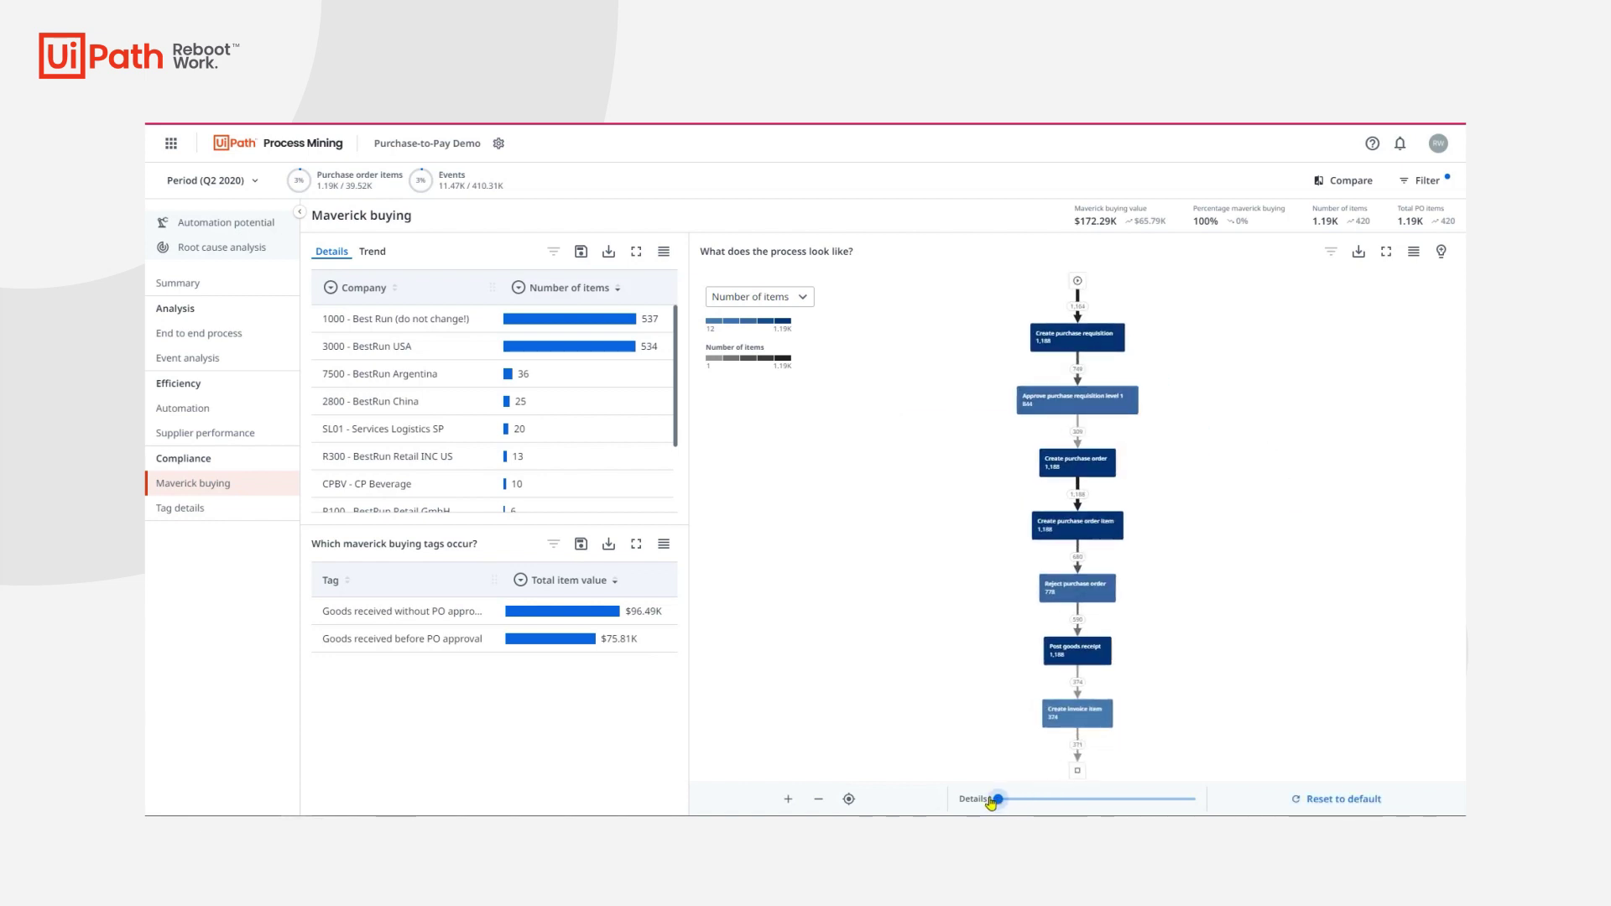
# - Raise the process map detail slightly so activities like Reject and Delete purchase order appear
pyautogui.moveTo(997, 804); pyautogui.dragTo(1004, 803)
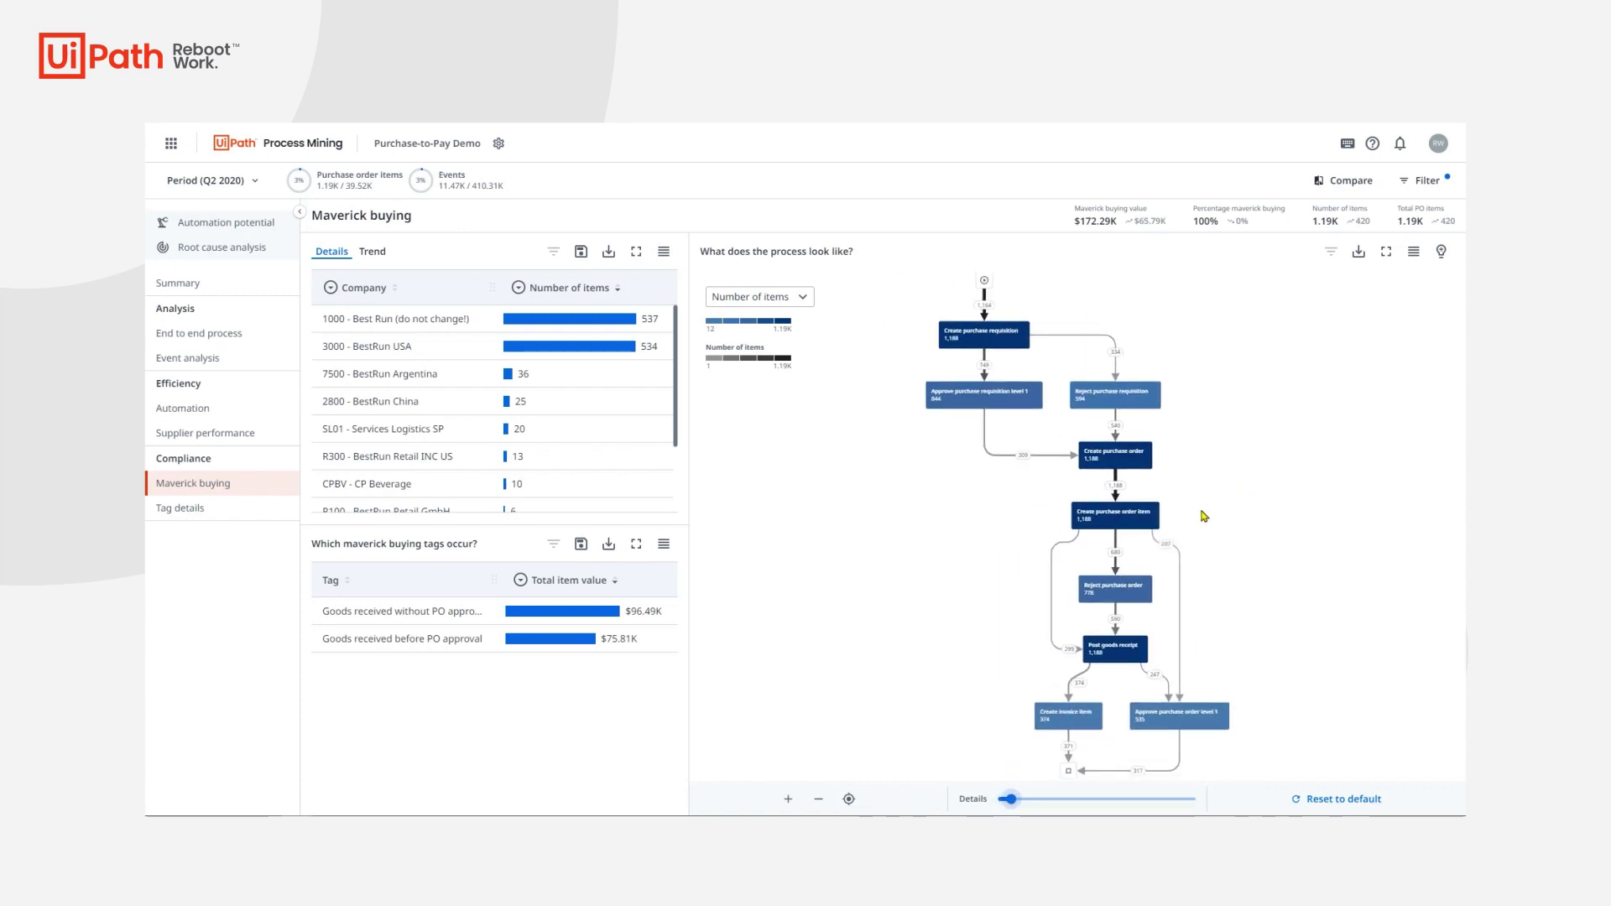
pyautogui.press('Right')
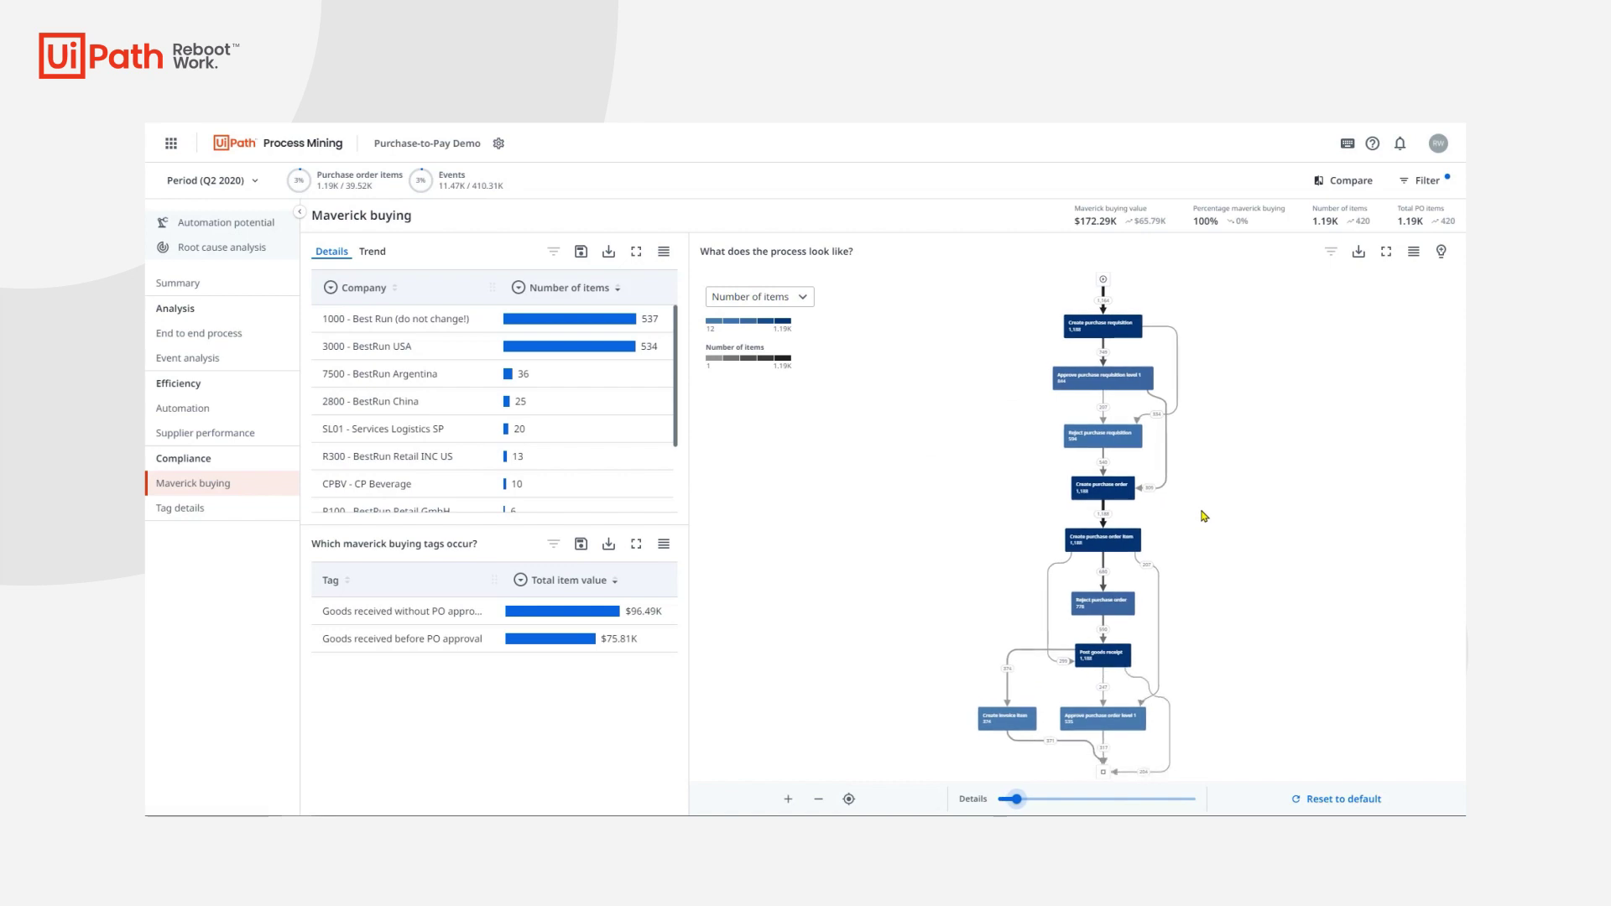
pyautogui.press('Right')
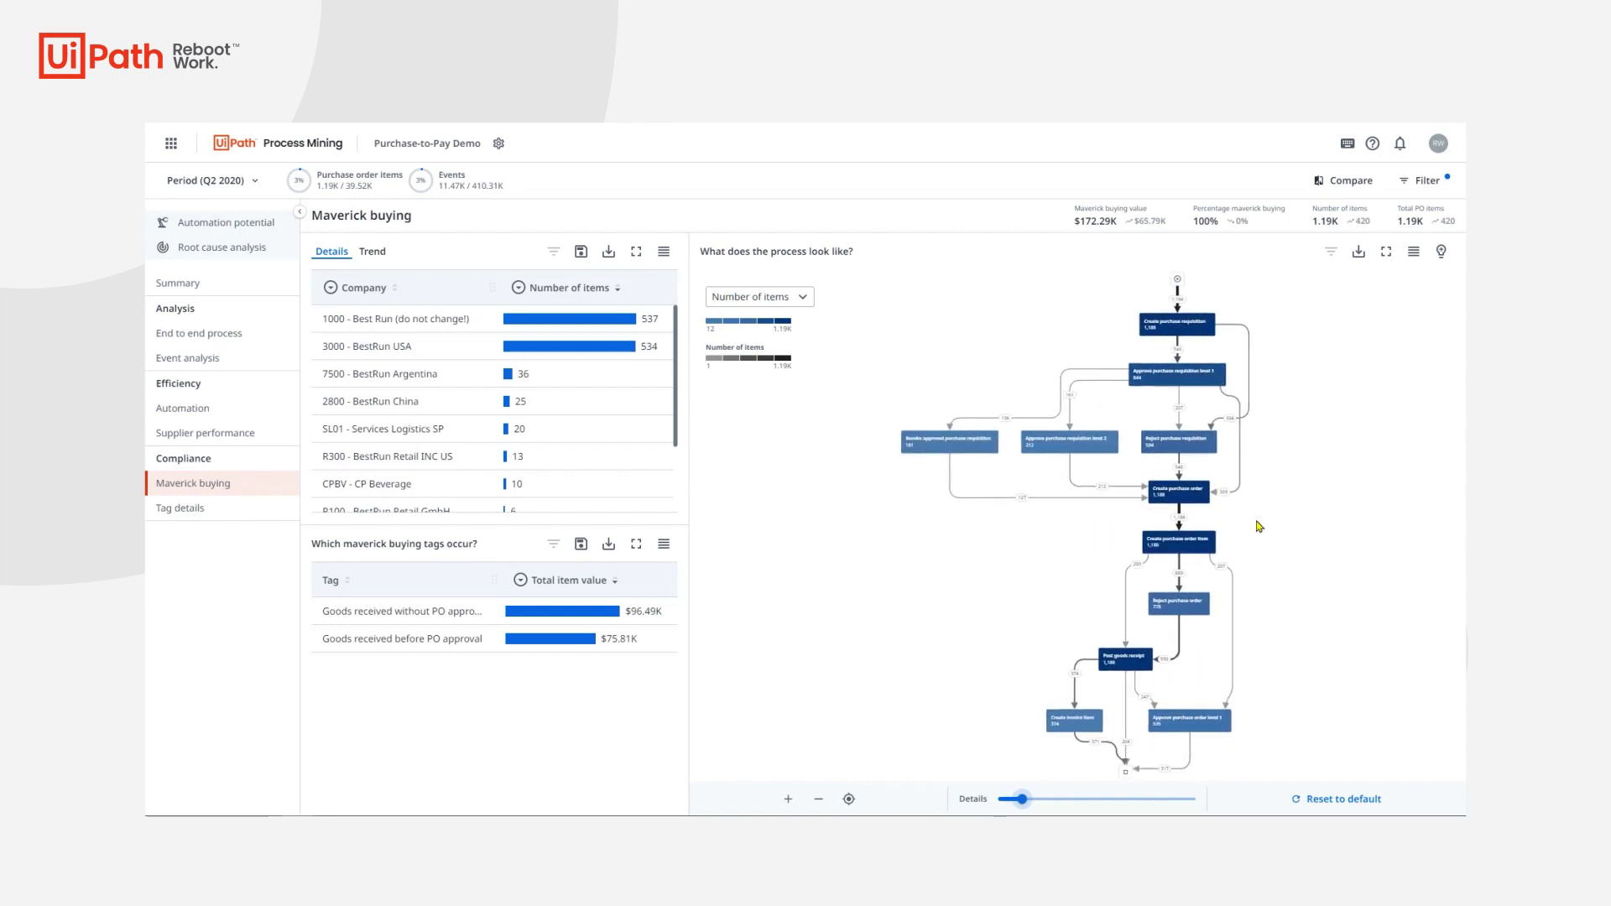
pyautogui.press('Right')
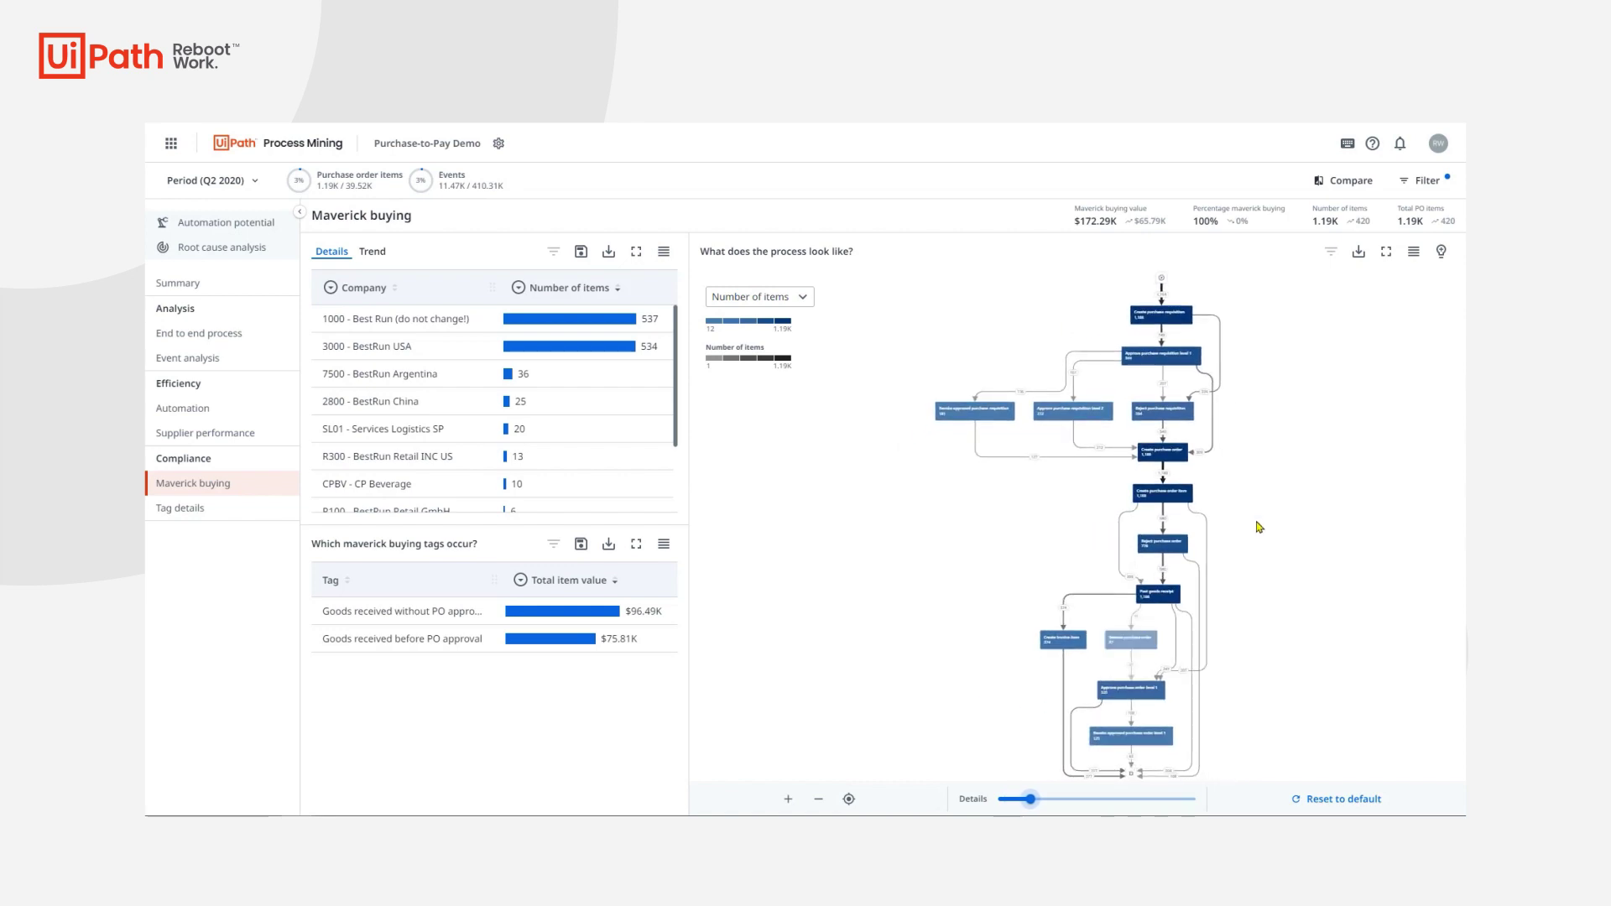
pyautogui.press('Right')
pyautogui.scroll(3, 1134, 541)
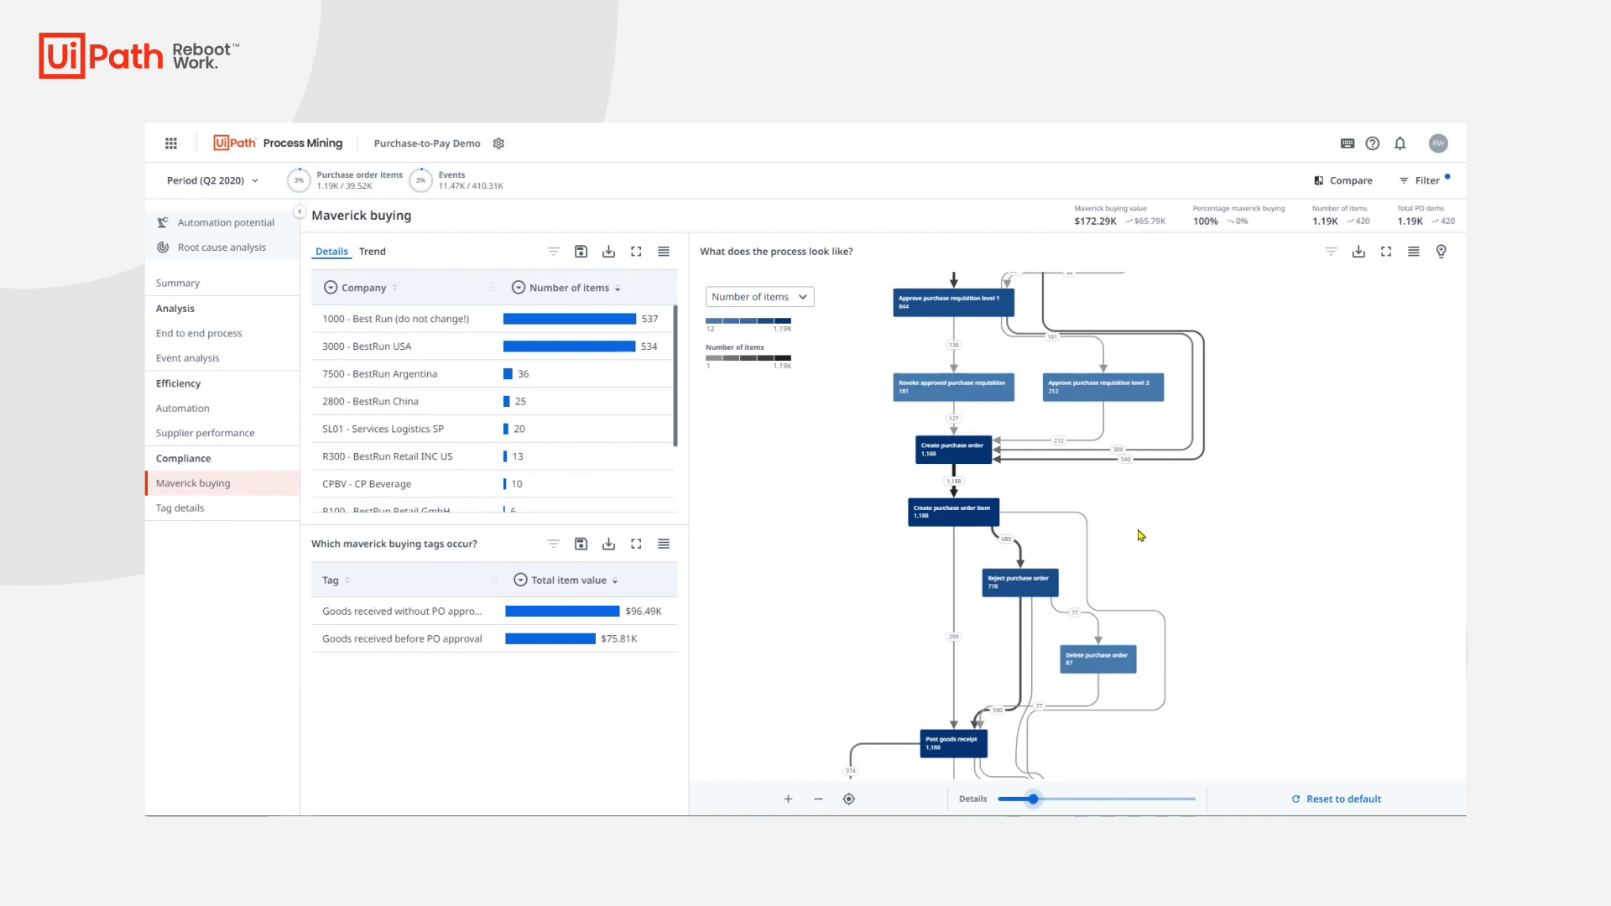
# - Review the applied filters, collapse the Tag filter, and open the root cause analysis by purchasing organization
pyautogui.click(1420, 182)
pyautogui.click(1339, 348)
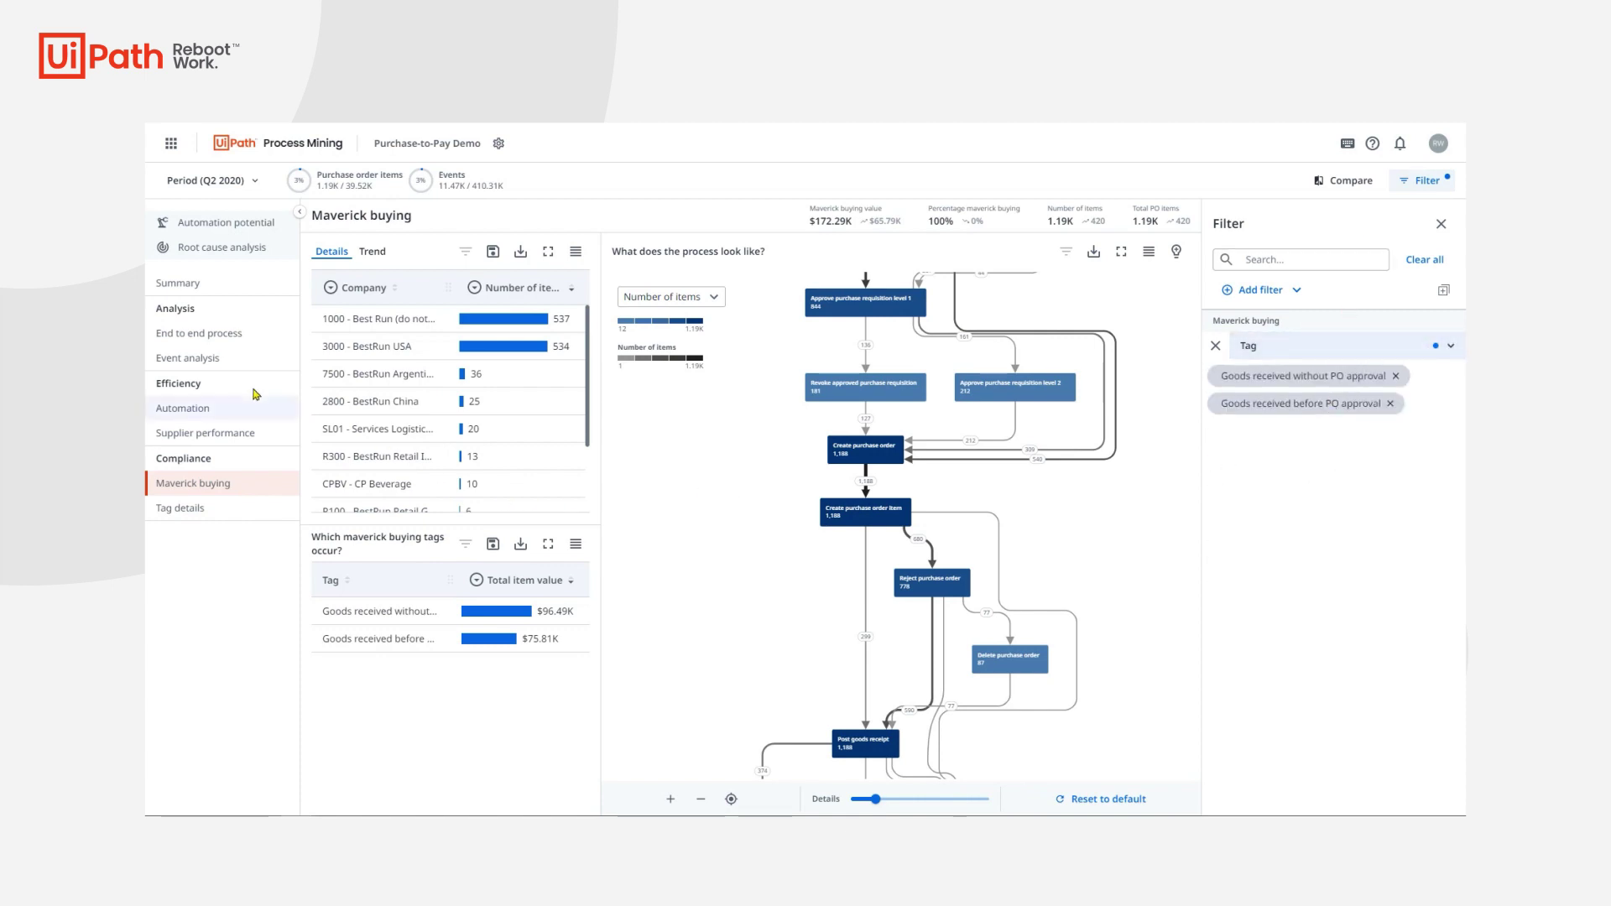
pyautogui.click(220, 249)
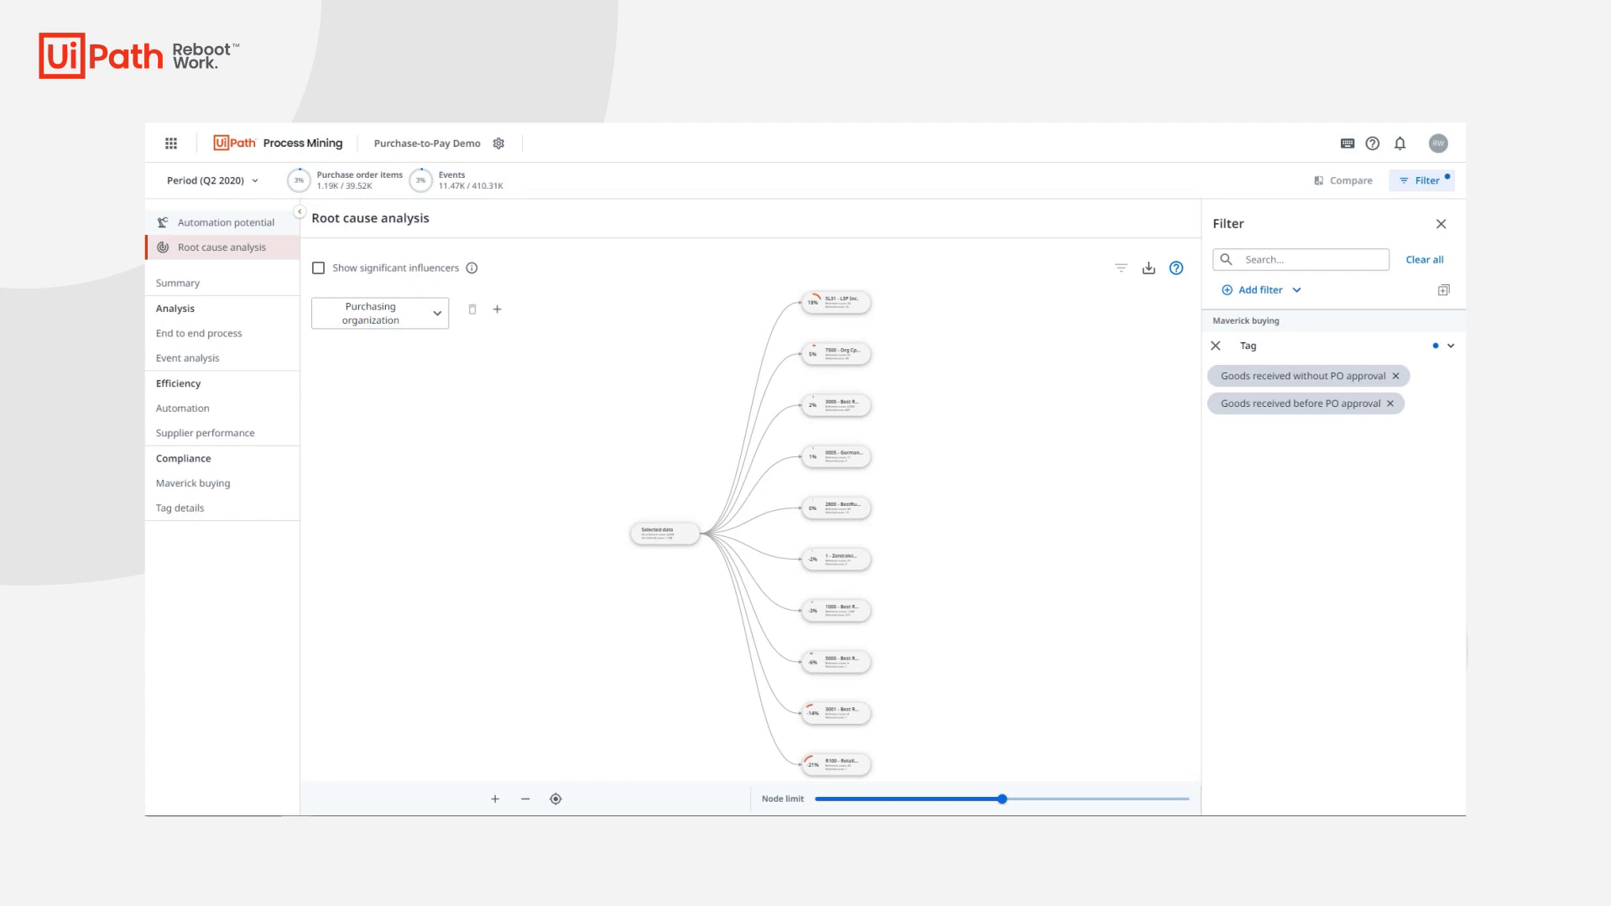
# - Zoom and pan the root-cause graph until the SL31 - LSP Inc. node (18%) is readable
pyautogui.scroll(3, 873, 332)
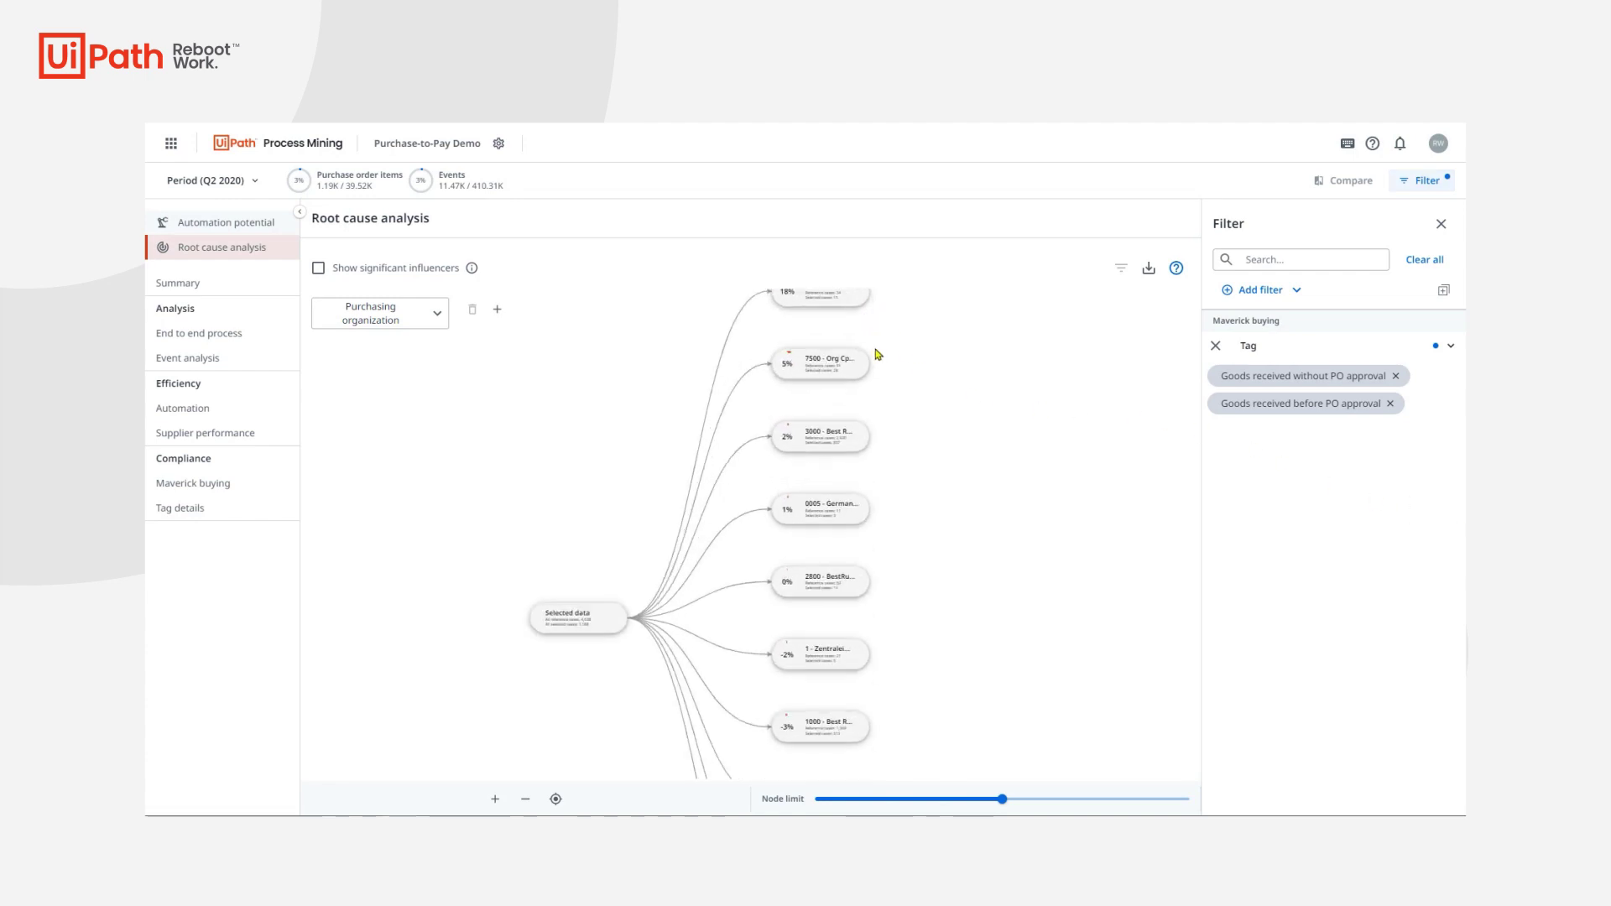
pyautogui.scroll(2, 893, 339)
pyautogui.moveTo(892, 338); pyautogui.dragTo(917, 370)
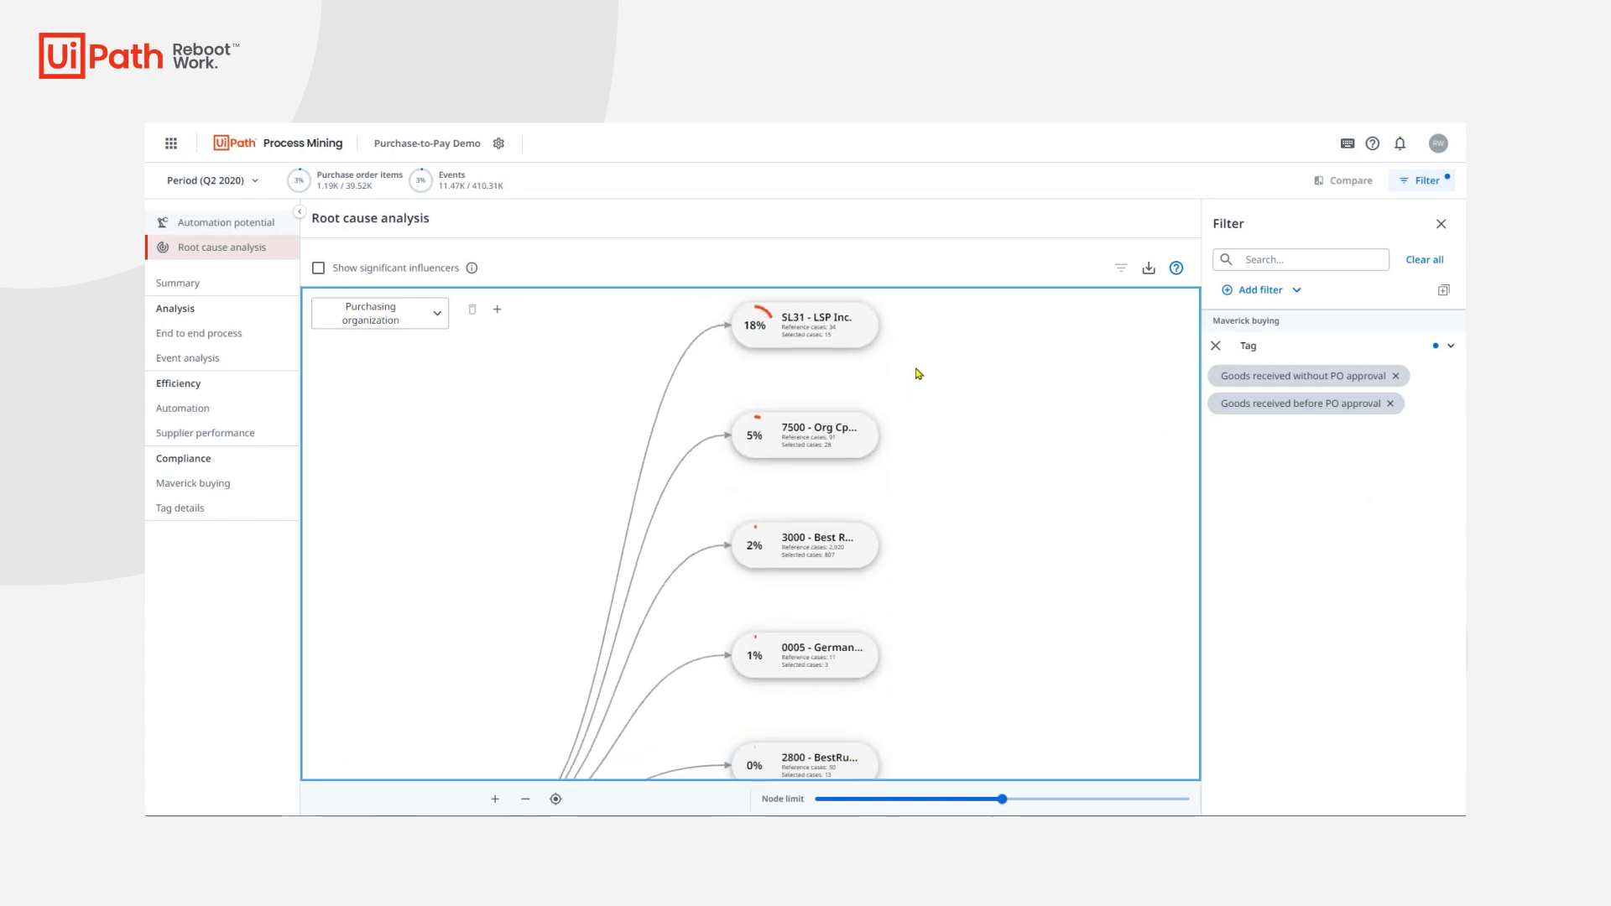
pyautogui.moveTo(973, 601); pyautogui.dragTo(974, 431)
pyautogui.moveTo(982, 647); pyautogui.dragTo(974, 418)
pyautogui.moveTo(1000, 640); pyautogui.dragTo(993, 703)
pyautogui.scroll(-1, 962, 520)
pyautogui.moveTo(960, 507); pyautogui.dragTo(996, 752)
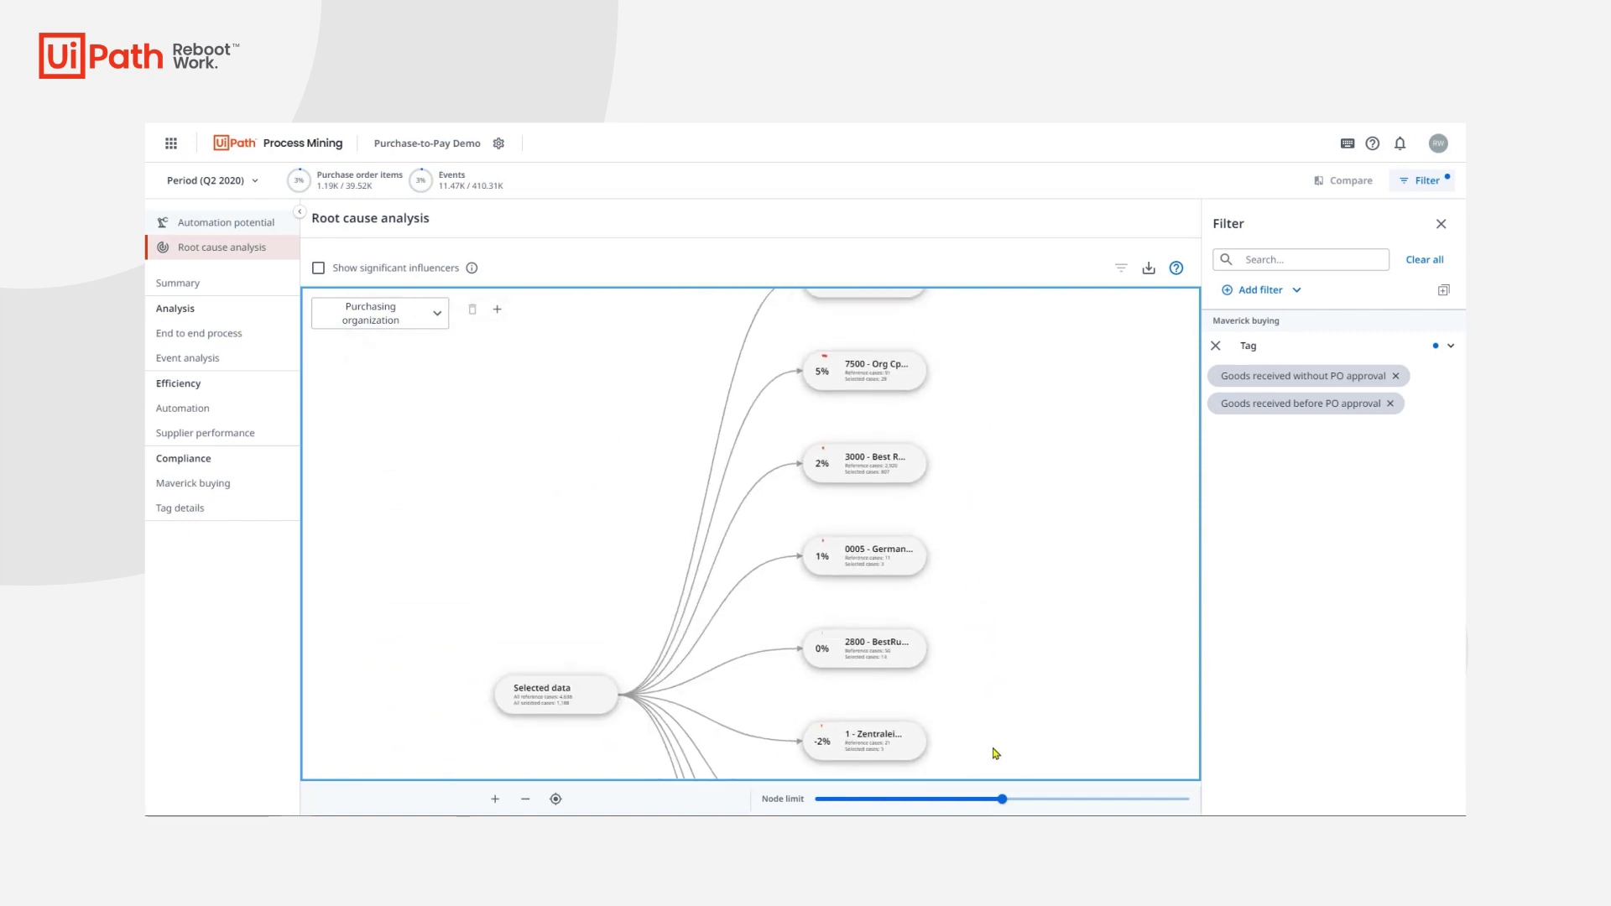
pyautogui.moveTo(1006, 515); pyautogui.dragTo(960, 550)
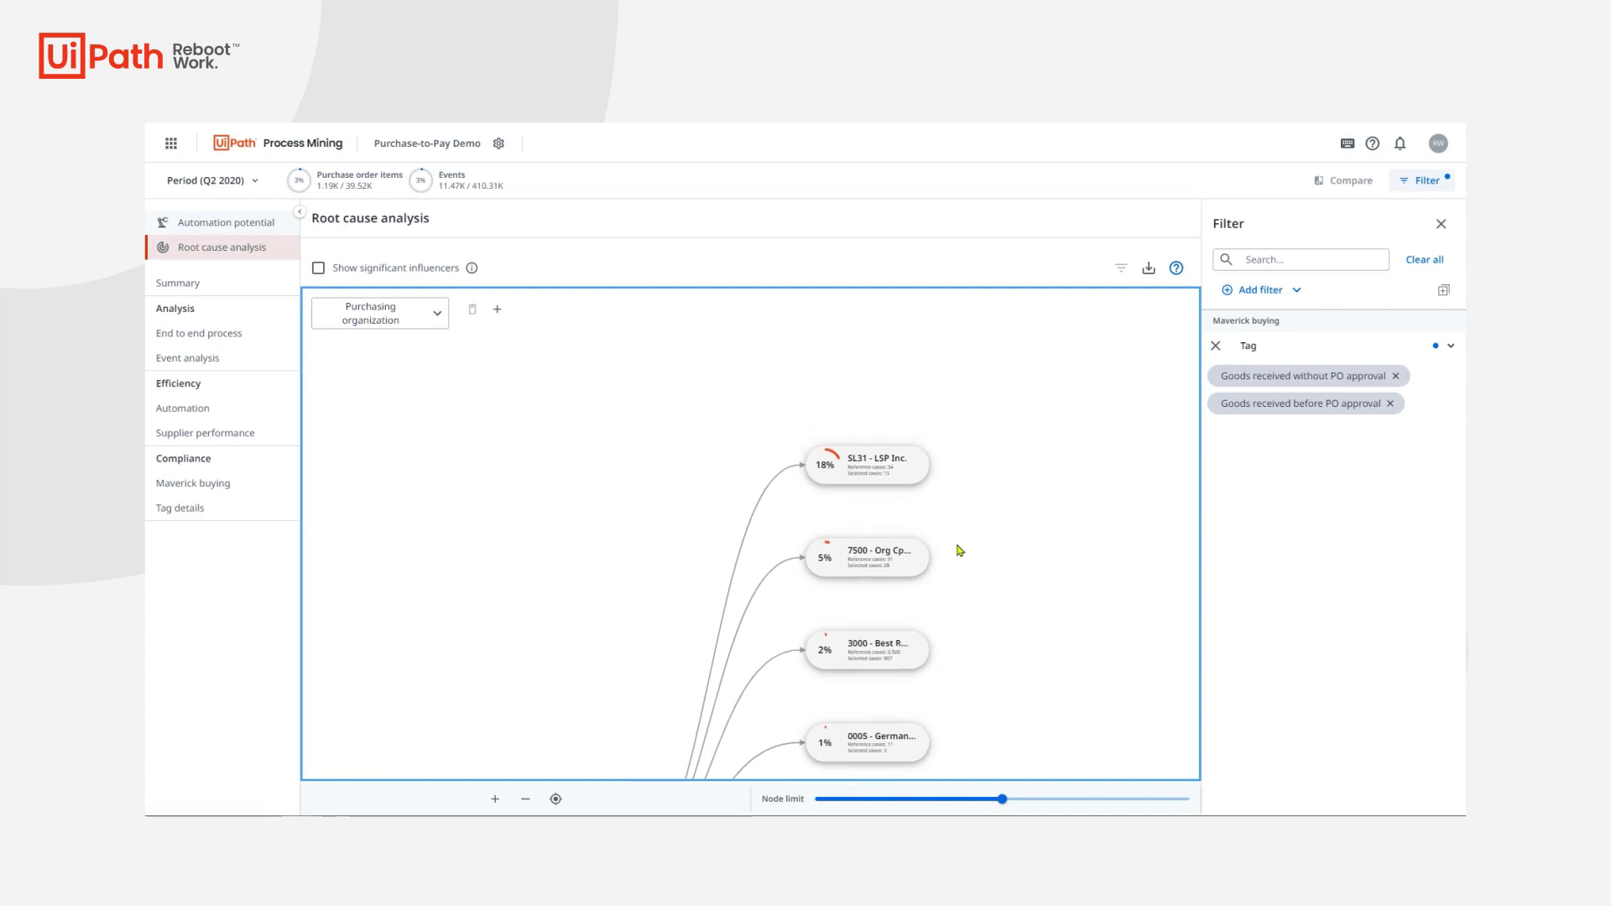
# - Filter the root cause analysis to SL31 - LSP Inc. and add another breakdown level
pyautogui.click(920, 482)
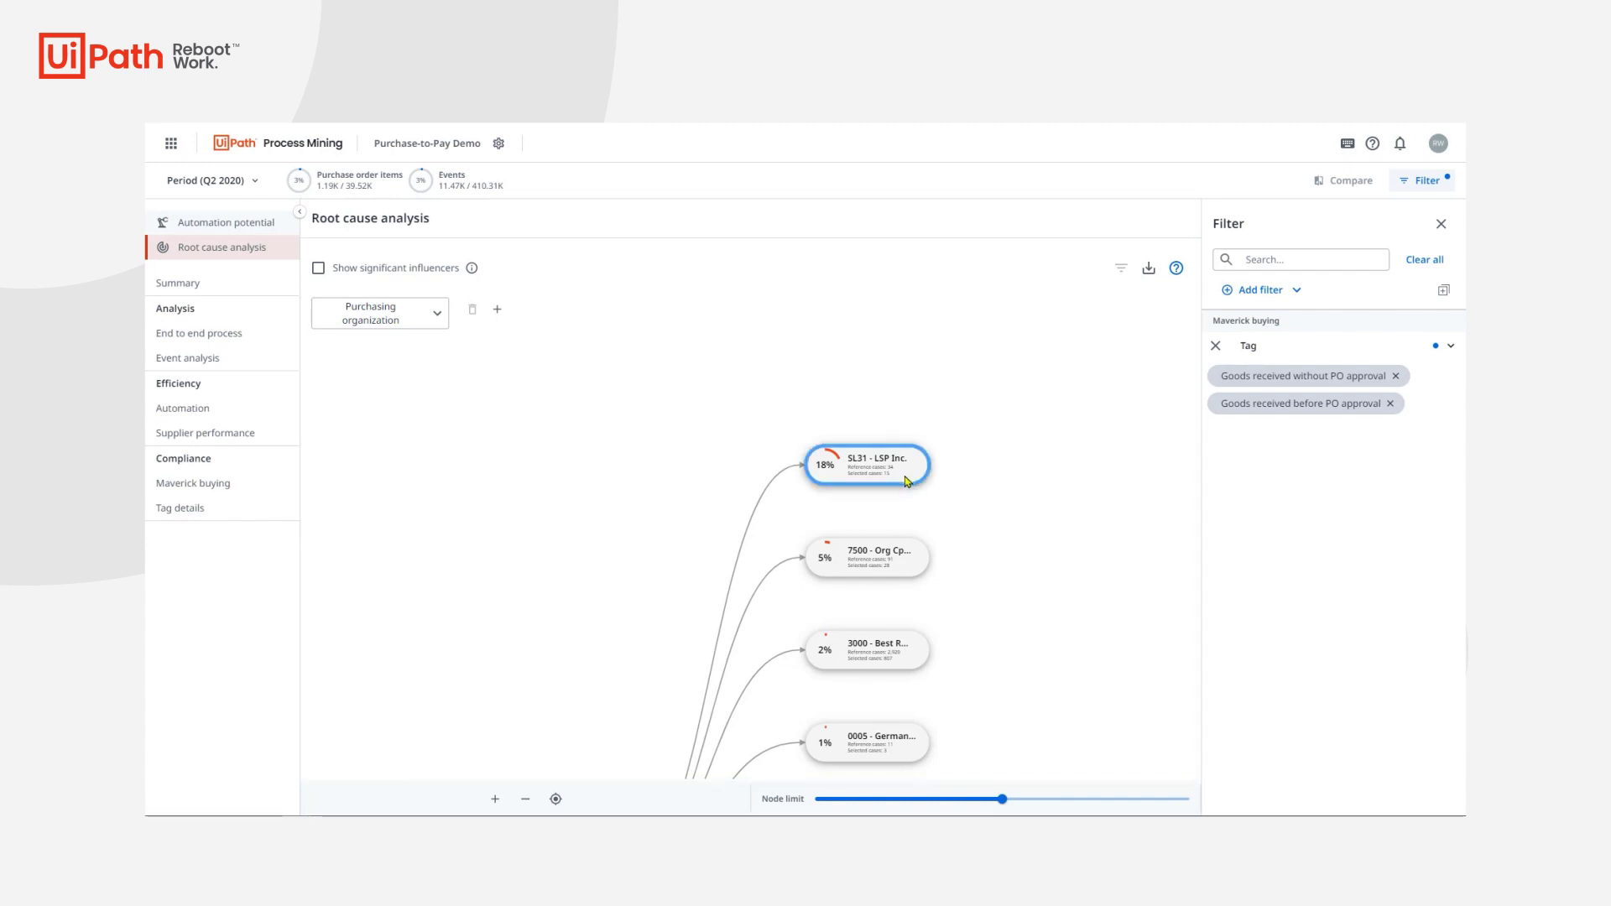
pyautogui.rightClick(920, 481)
pyautogui.click(935, 500)
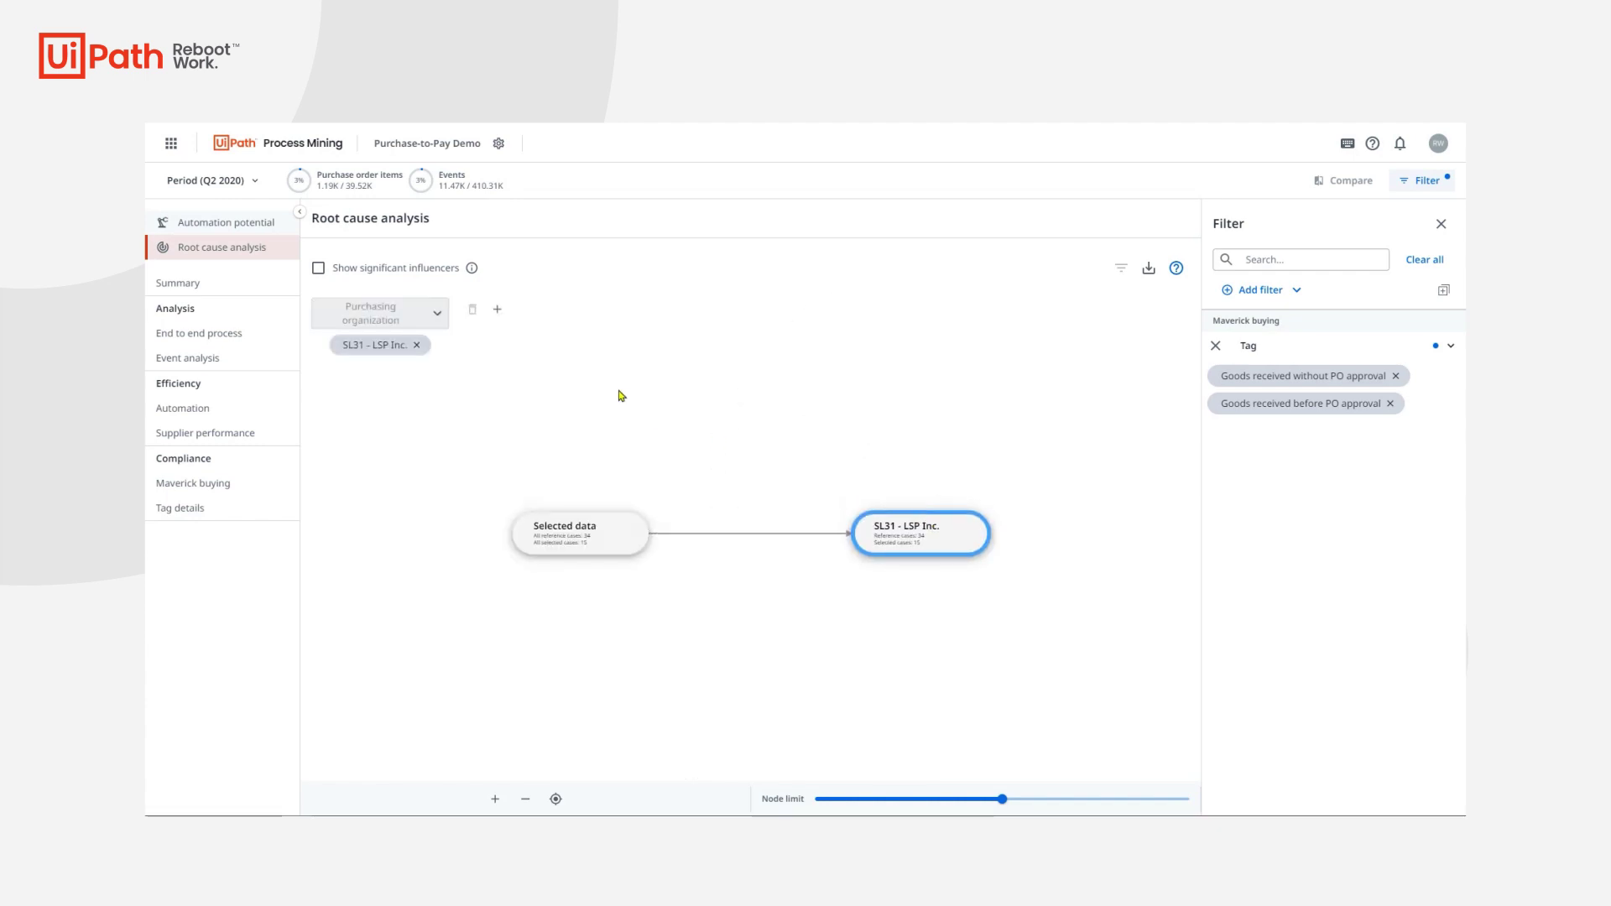
pyautogui.click(497, 310)
# - Break SL31 - LSP Inc. down by Purchase order creator and zoom in on the four creator nodes
pyautogui.click(546, 337)
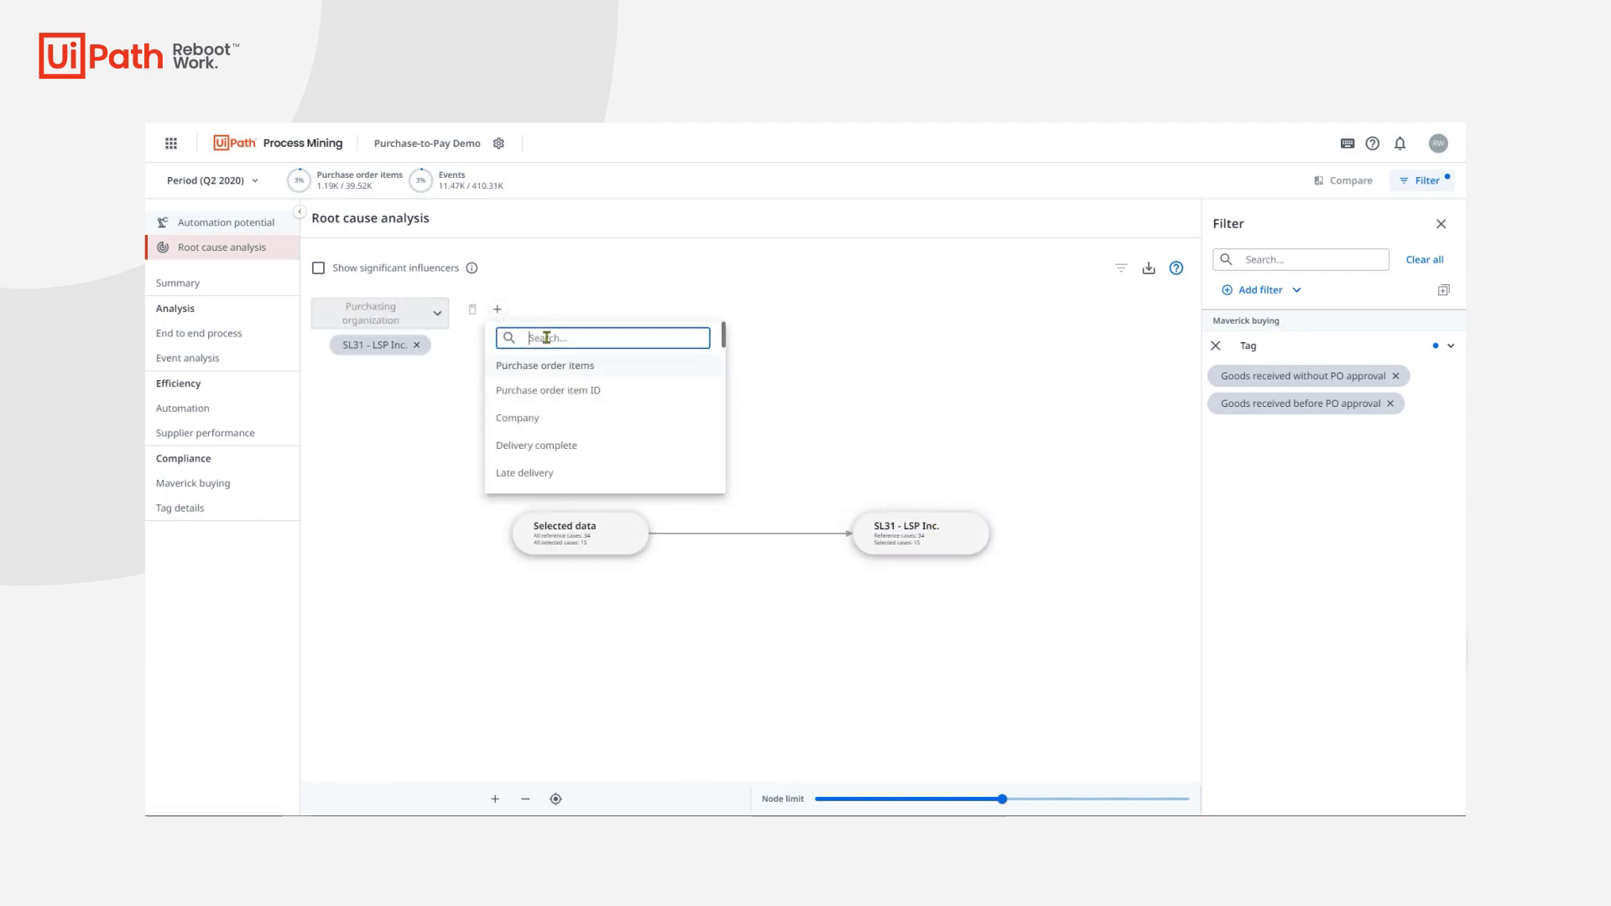
pyautogui.write('purchase order')
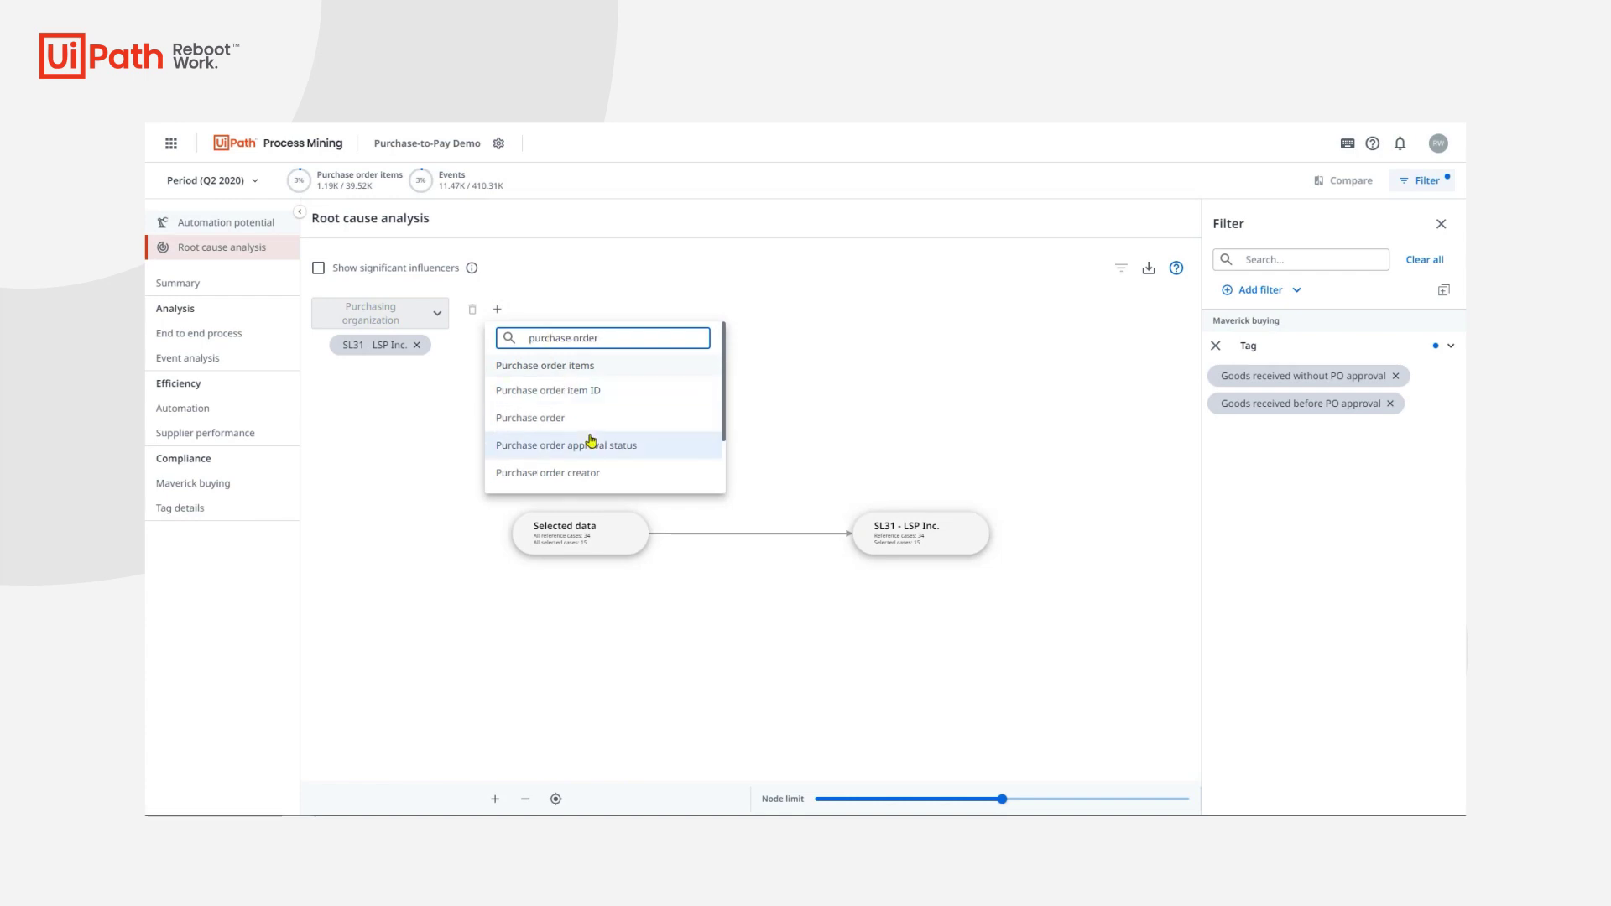
pyautogui.scroll(-1, 590, 445)
pyautogui.click(589, 451)
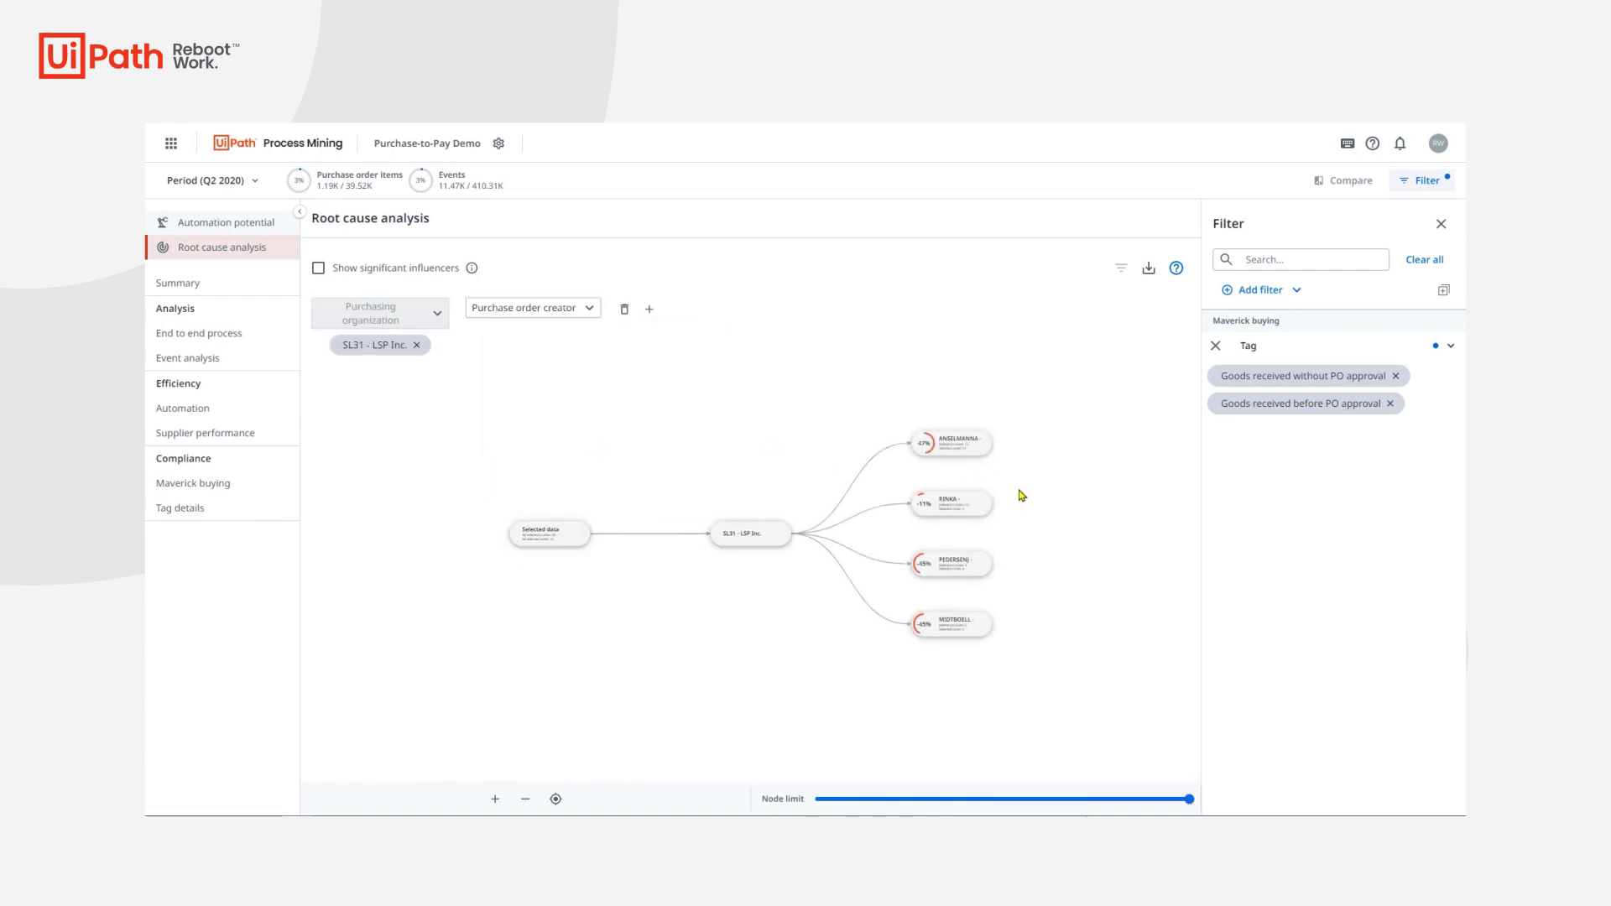
pyautogui.scroll(2, 1021, 494)
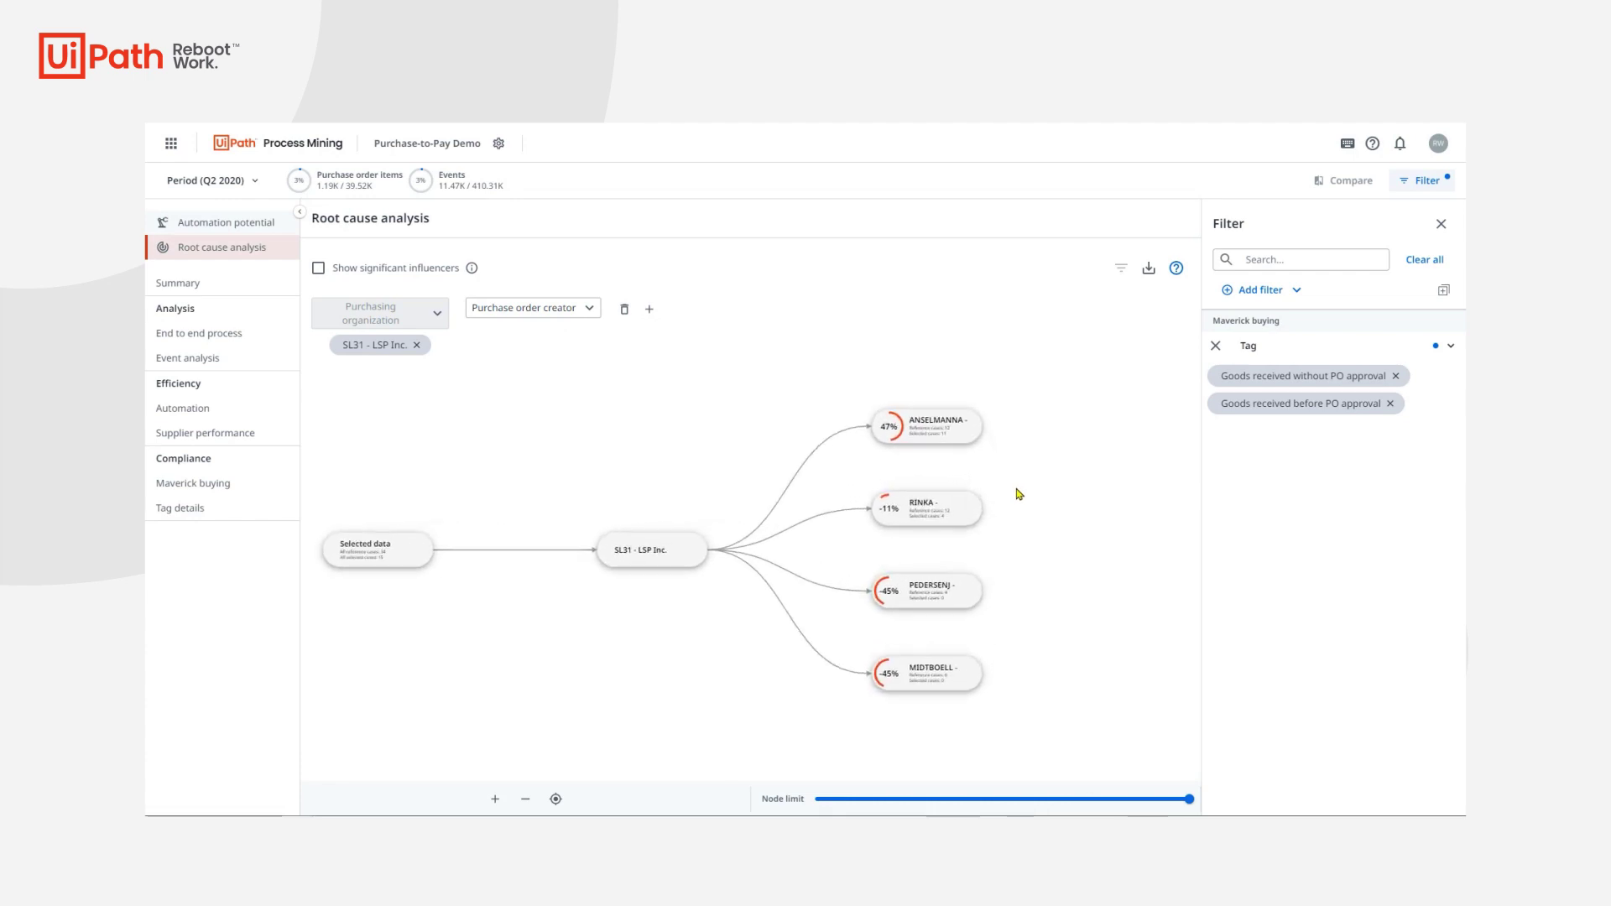
pyautogui.scroll(2, 998, 503)
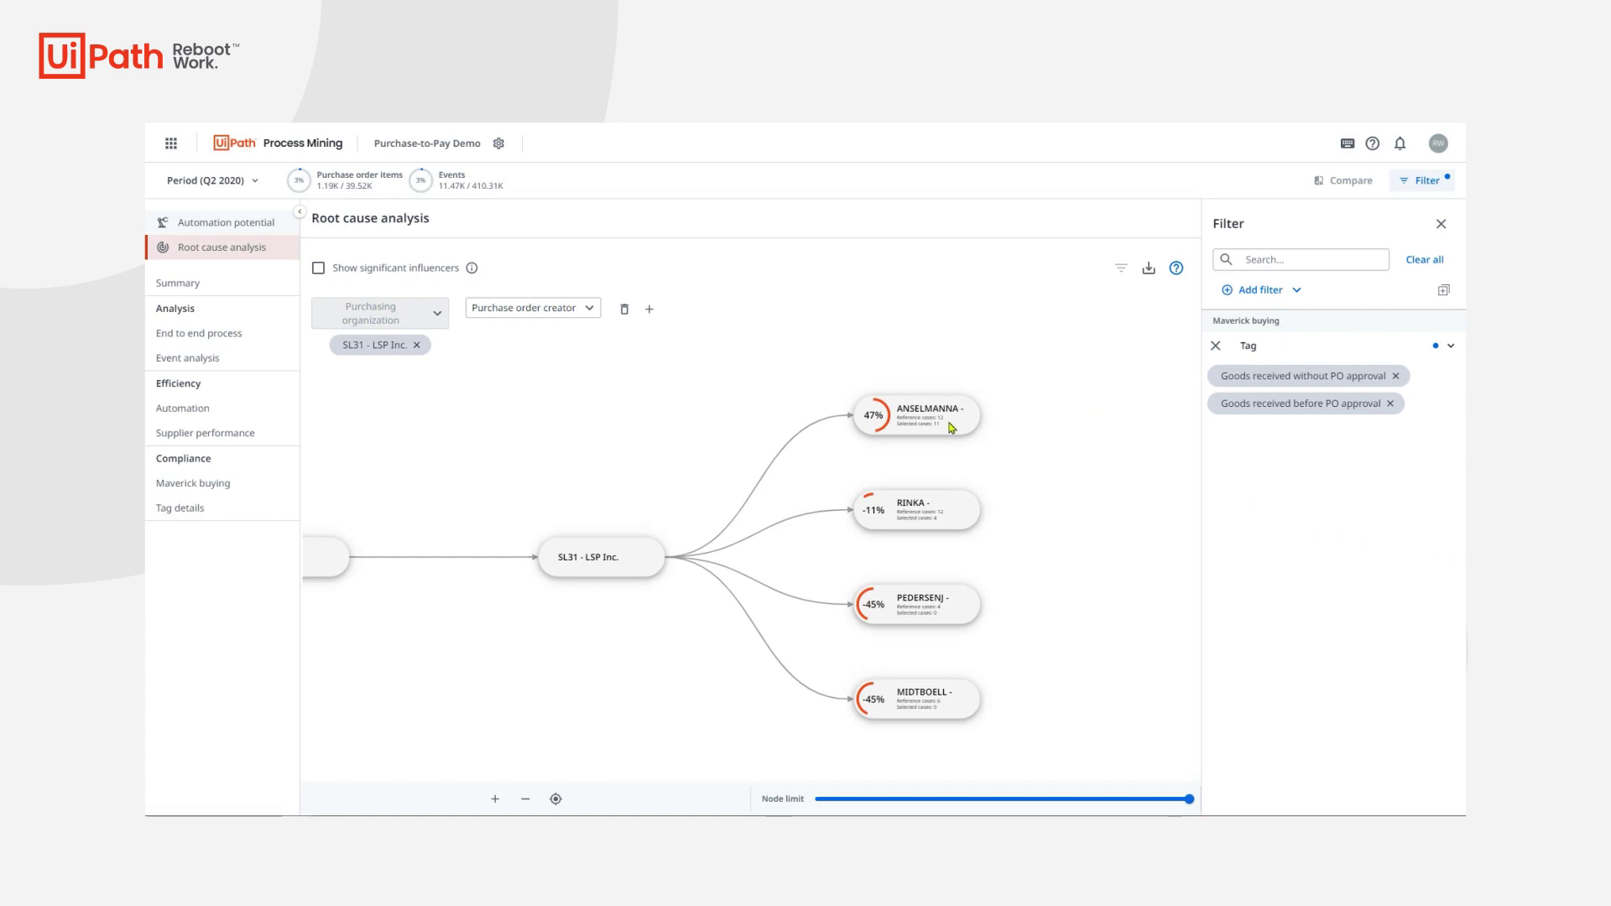
pyautogui.moveTo(951, 427)
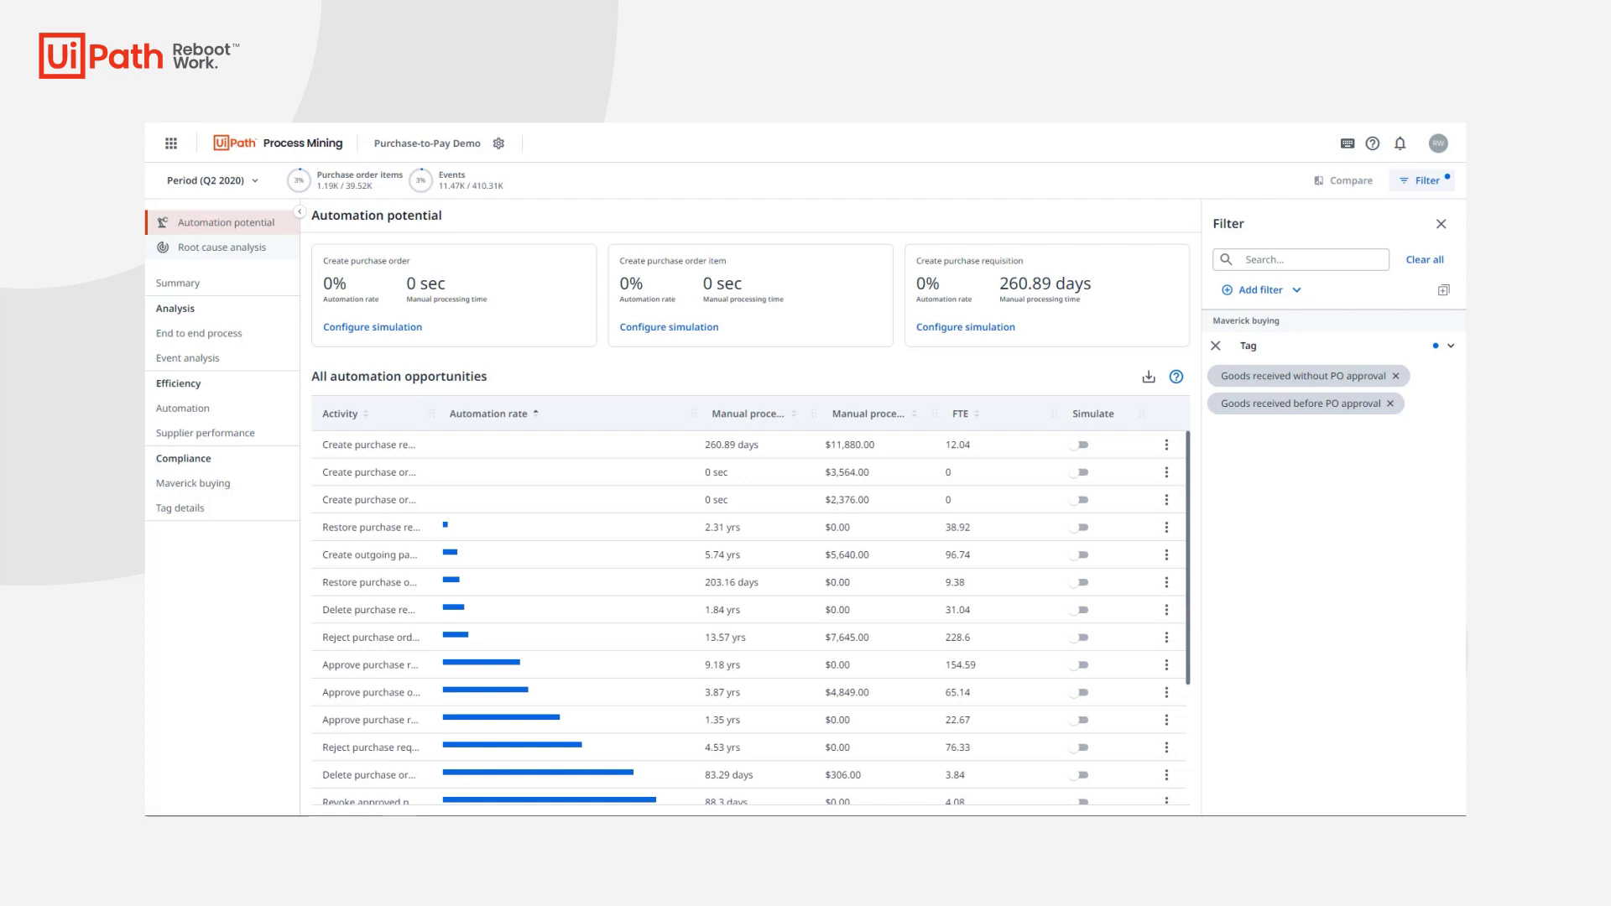
# - Simulate Create purchase order automation with 80% digital data input and 2 - 5 ways
pyautogui.click(417, 328)
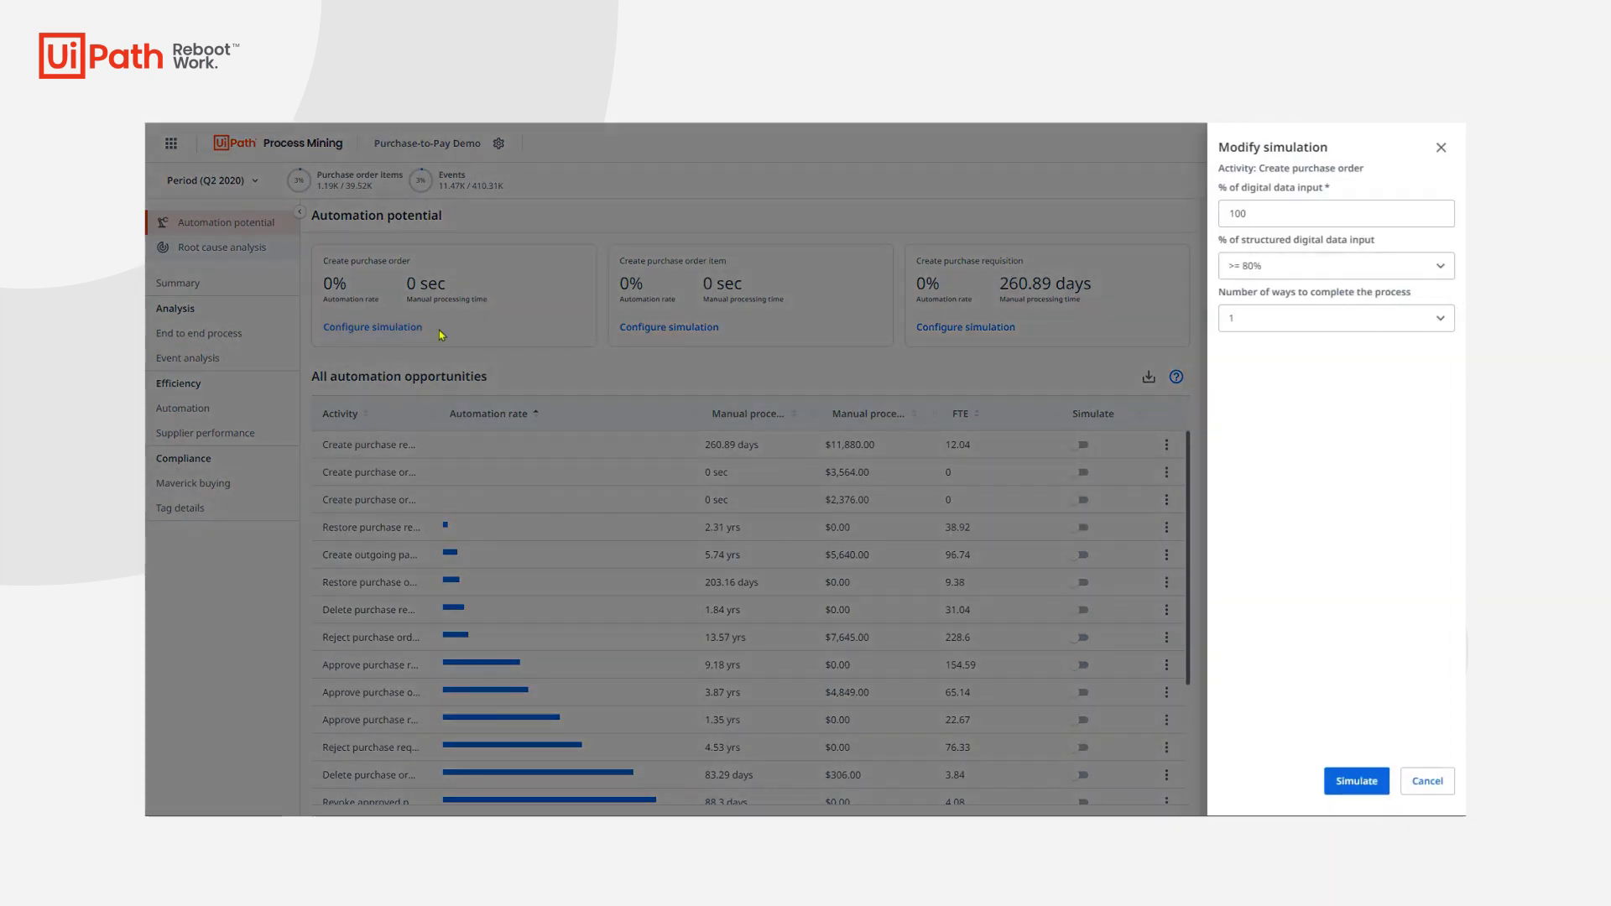
pyautogui.moveTo(1259, 214); pyautogui.dragTo(1201, 222)
pyautogui.write('80')
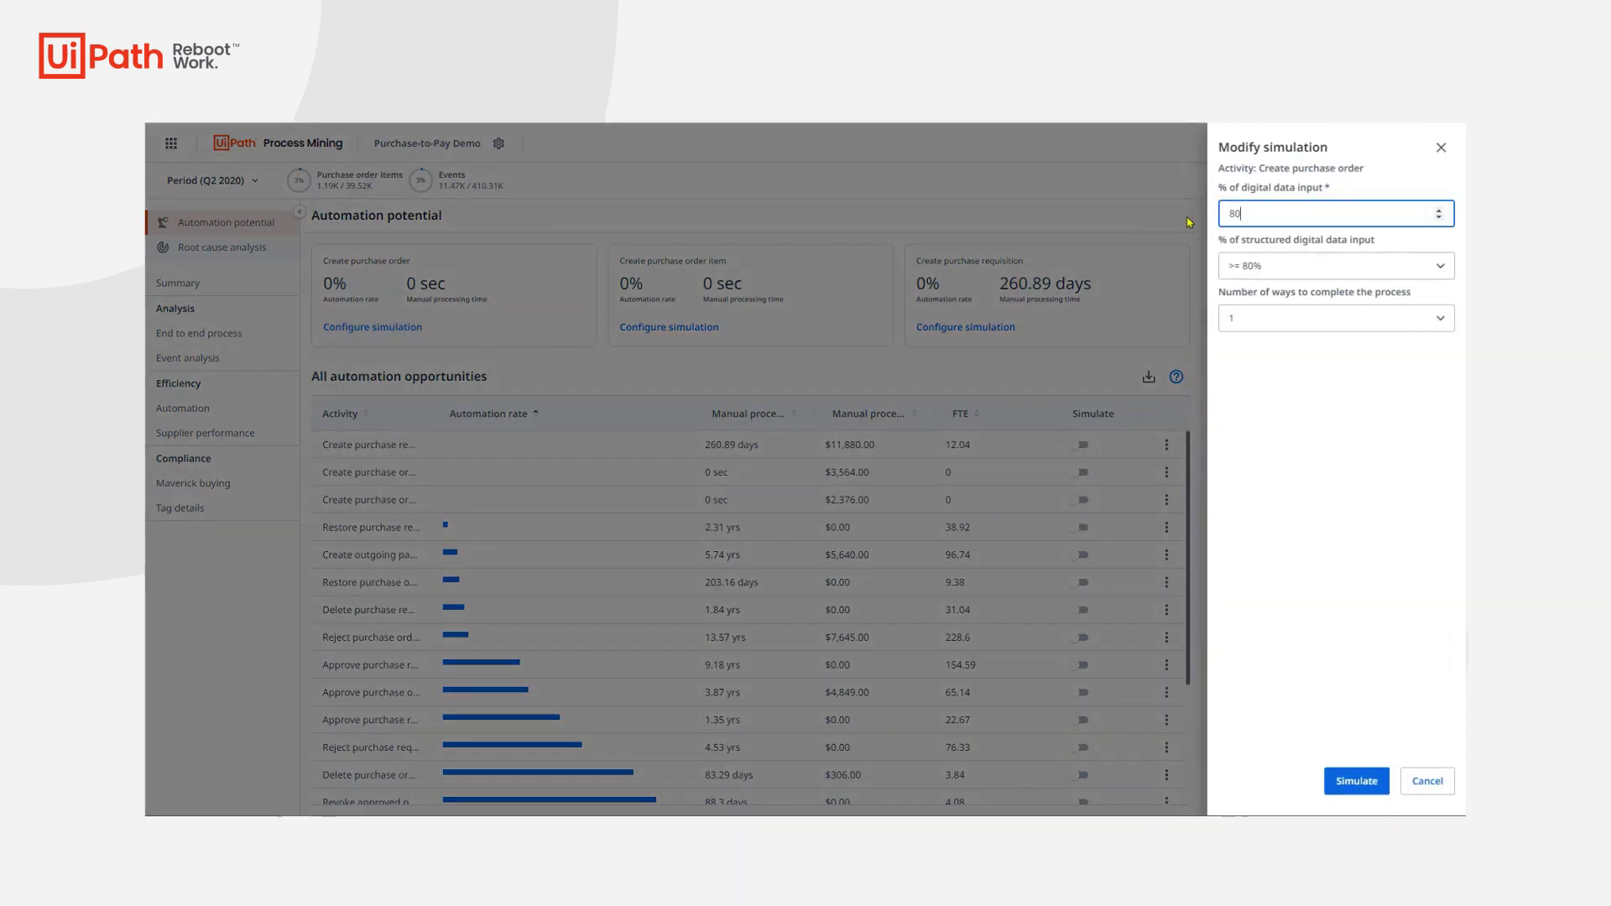
pyautogui.click(1274, 318)
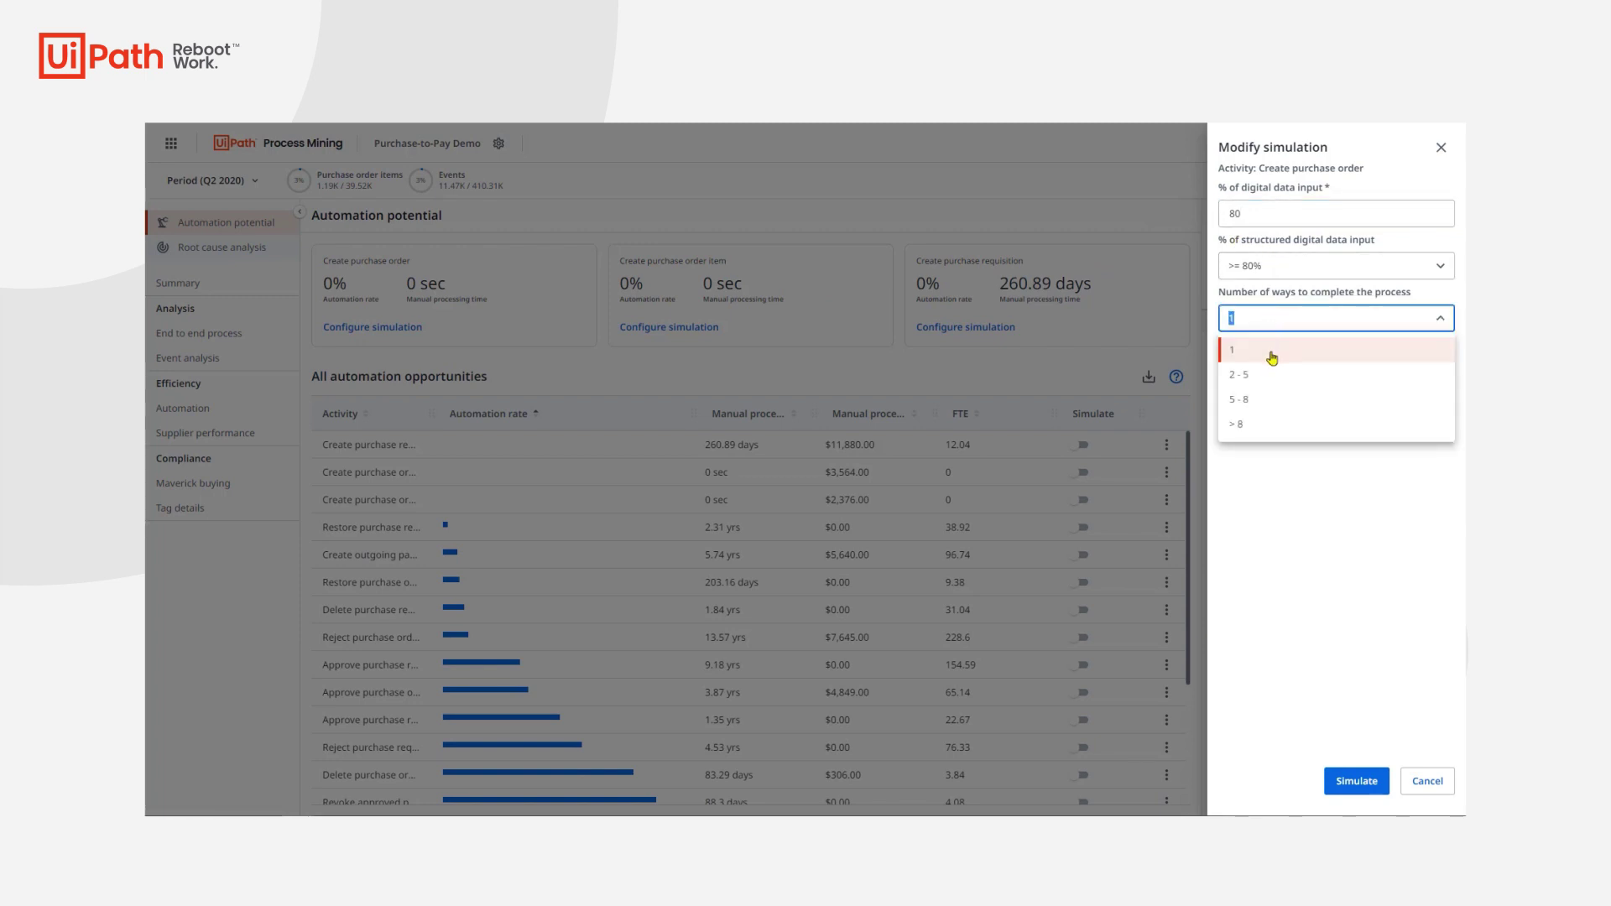
pyautogui.click(1269, 372)
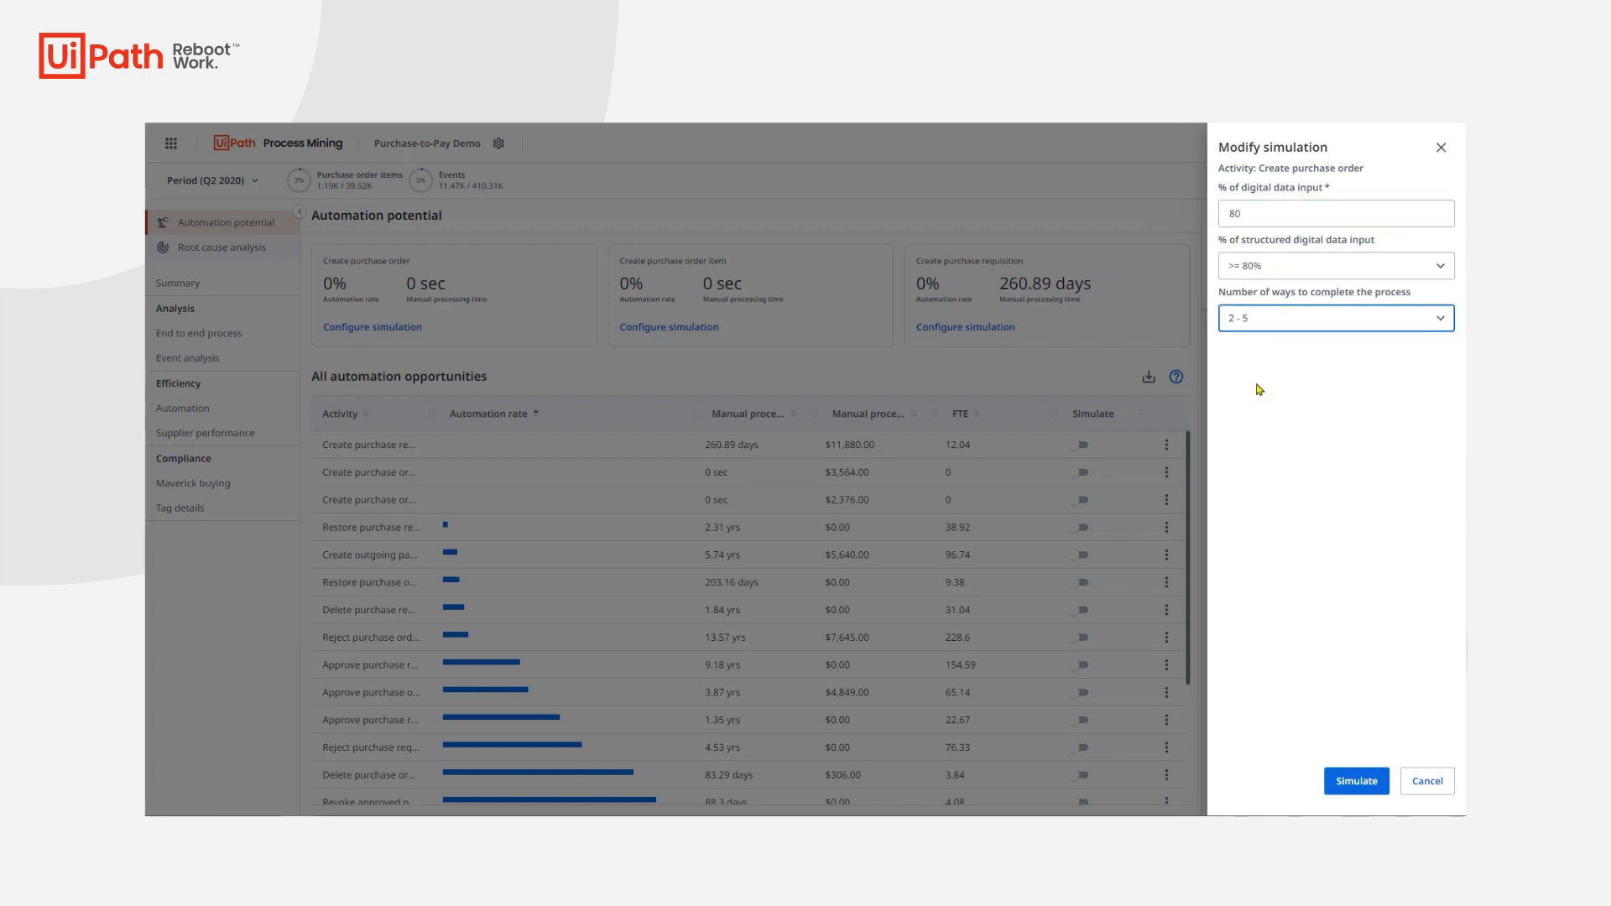
pyautogui.click(1356, 780)
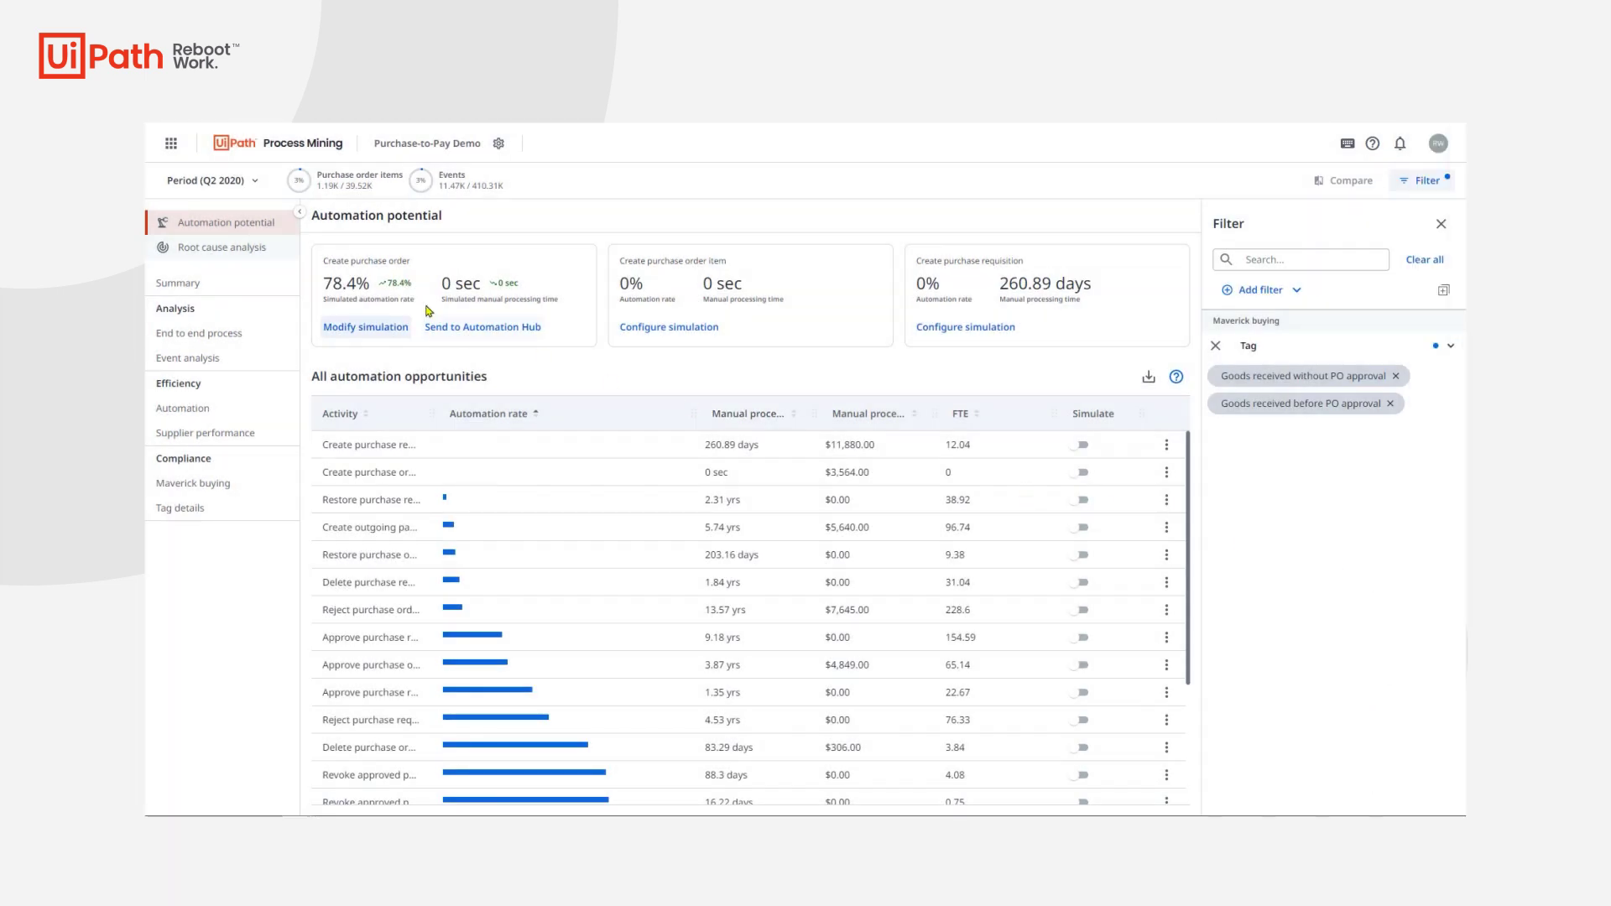
# - Sort activities by automation rate, highest first, and begin submitting Create purchase order to Automation Hub
pyautogui.click(502, 427)
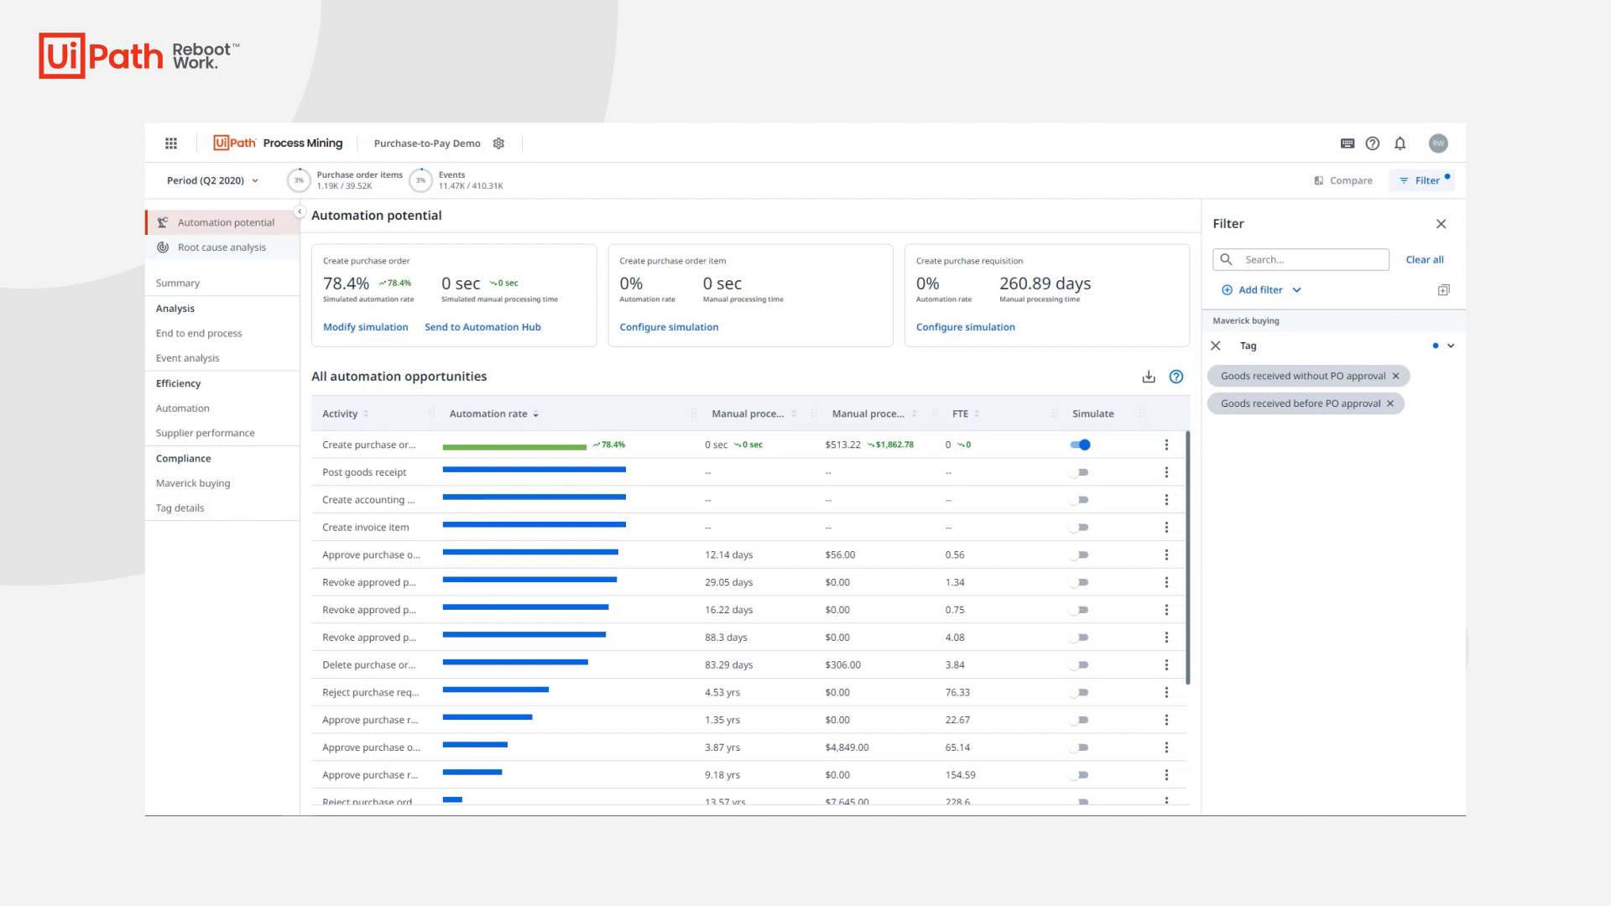
pyautogui.click(503, 329)
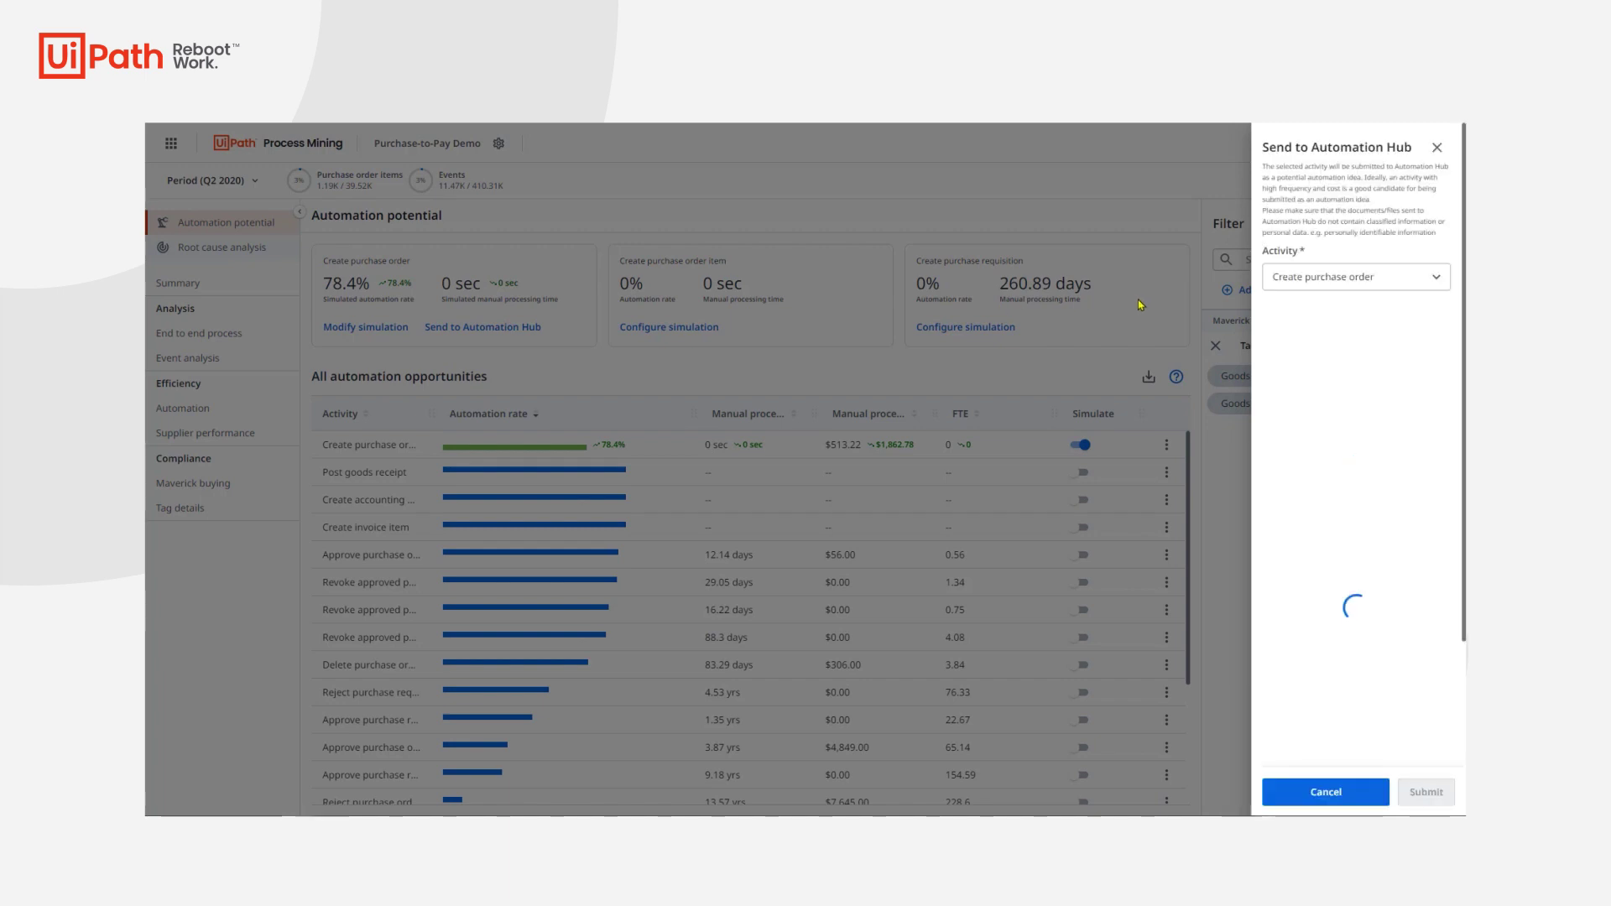
# - Name the idea 'Create purchase order', describe it 'Automate approvals and creations', category Finance & Accounting, completed the same way
pyautogui.click(1340, 380)
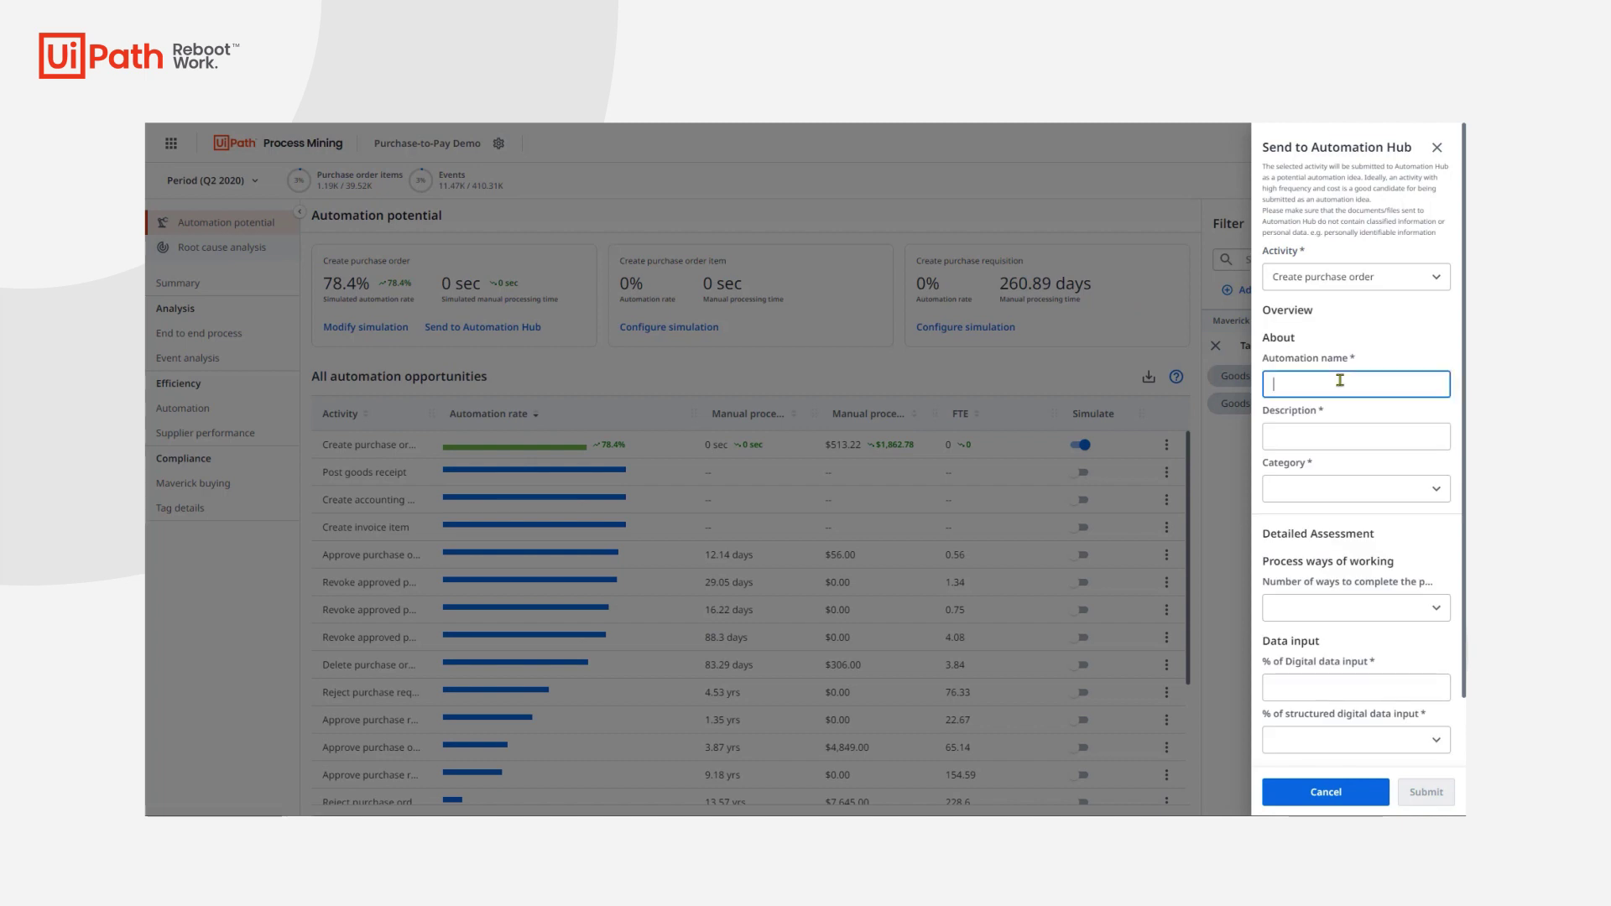
pyautogui.write('Create purchase order')
pyautogui.click(1334, 436)
pyautogui.write('Automate approvals and creations')
pyautogui.click(1334, 516)
pyautogui.click(1336, 555)
pyautogui.click(1337, 608)
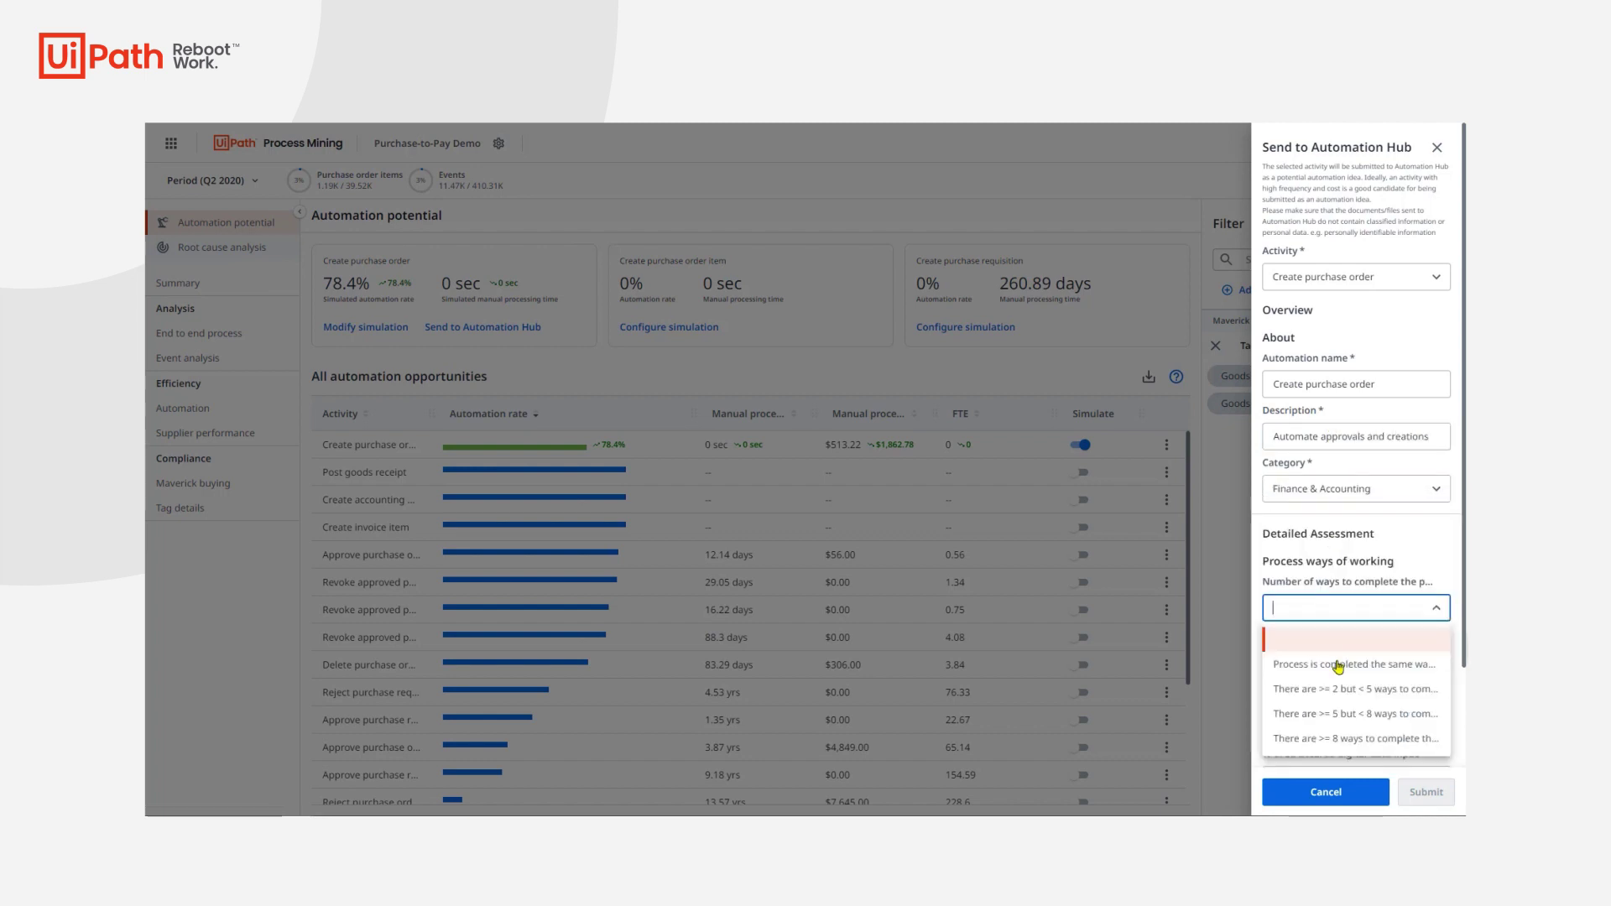
pyautogui.click(1338, 664)
# - Set digital input to 80% and structured digital data to >=80%, then submit the idea
pyautogui.write('80')
pyautogui.scroll(-3, 1326, 713)
pyautogui.click(1343, 548)
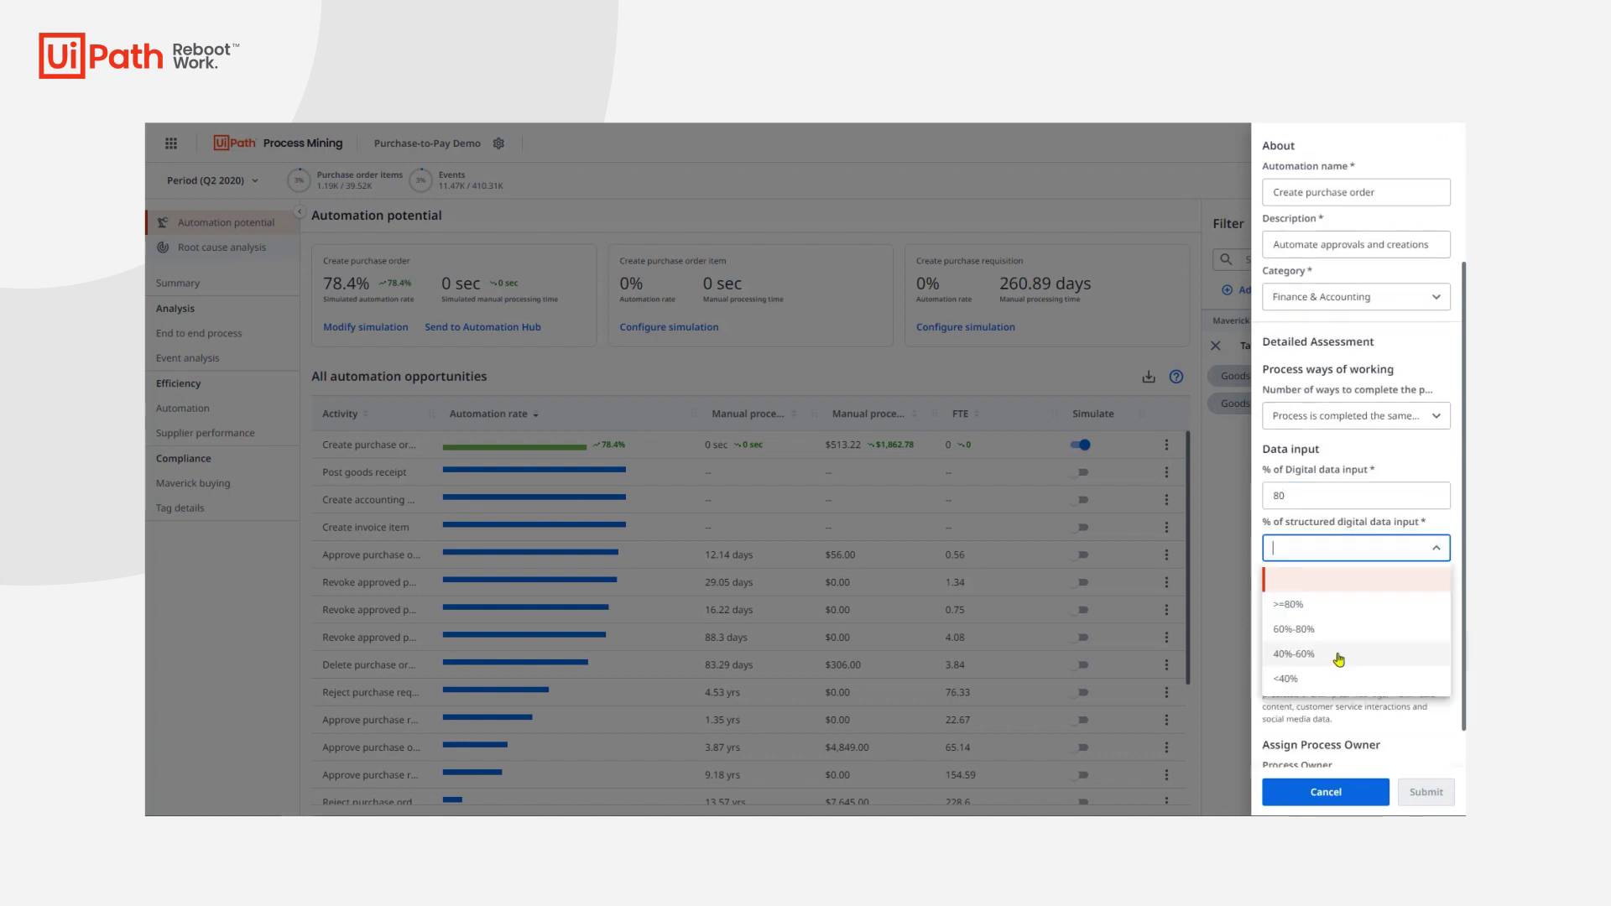
pyautogui.click(1323, 605)
pyautogui.click(1398, 802)
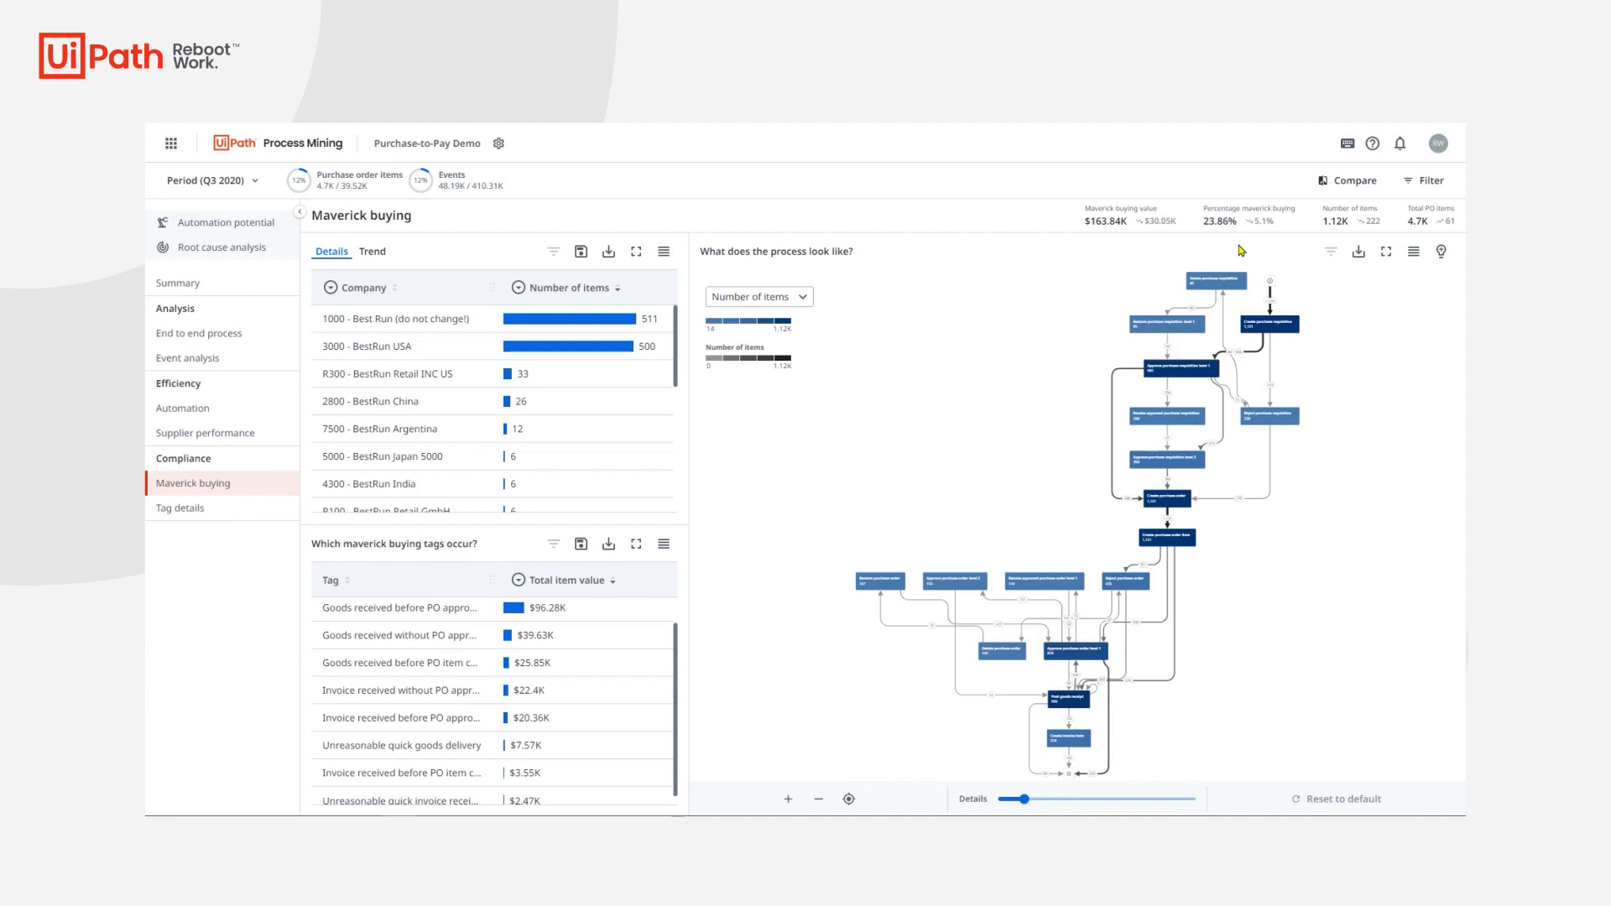
# - Compare Q3 2020 against Q2 2020 and add a Purchase order creator filter to both scenarios
pyautogui.click(1375, 182)
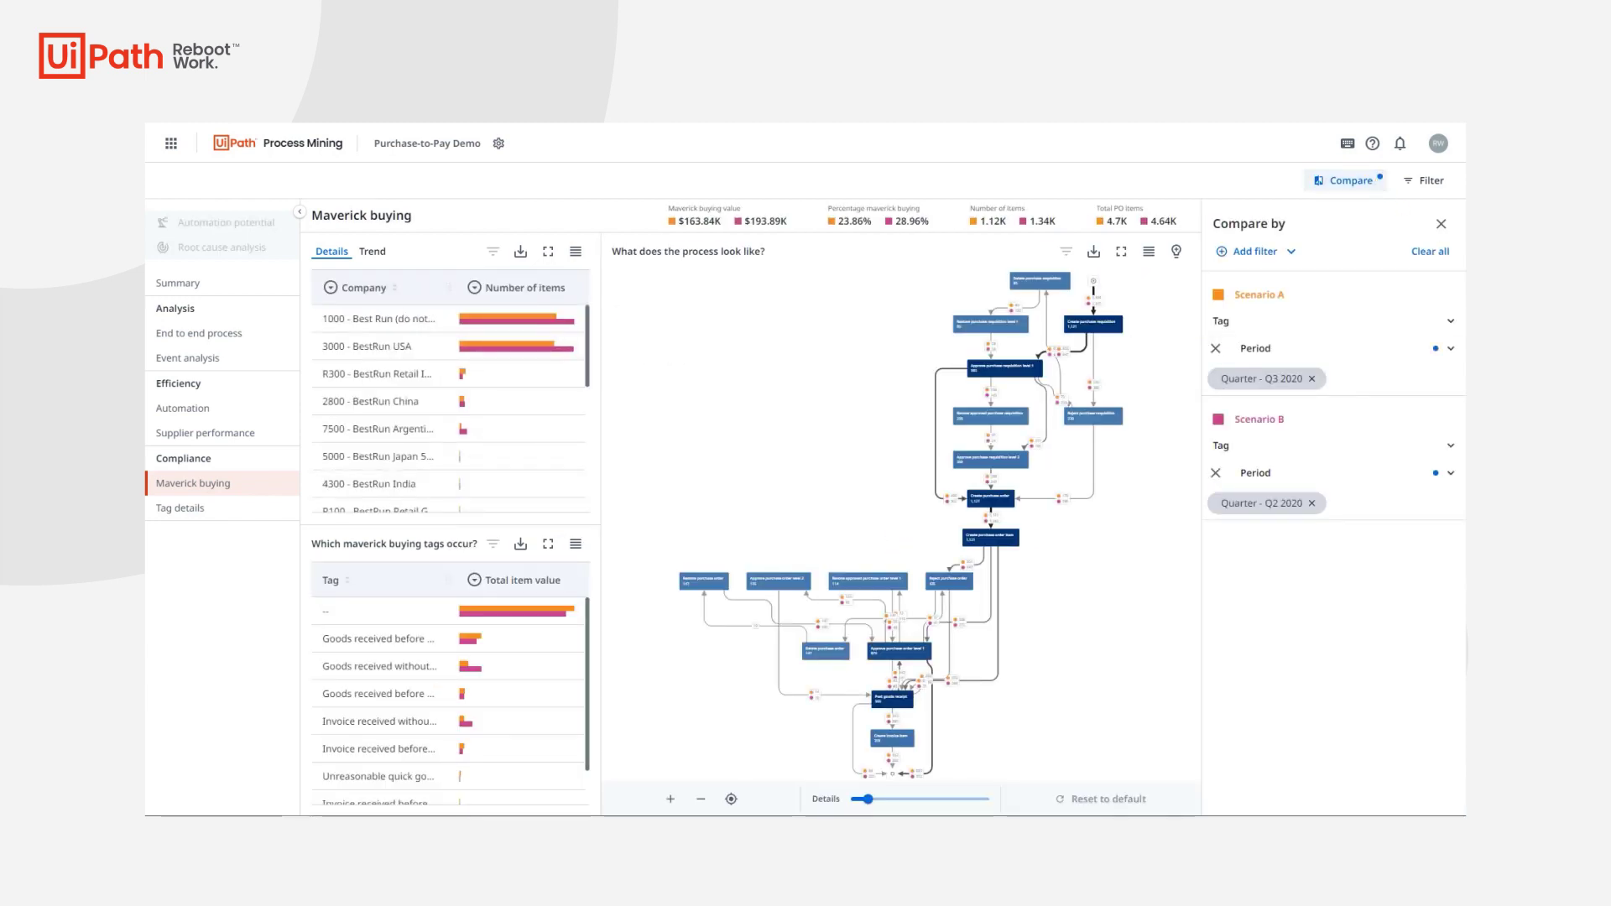
pyautogui.click(1266, 253)
pyautogui.write('pu')
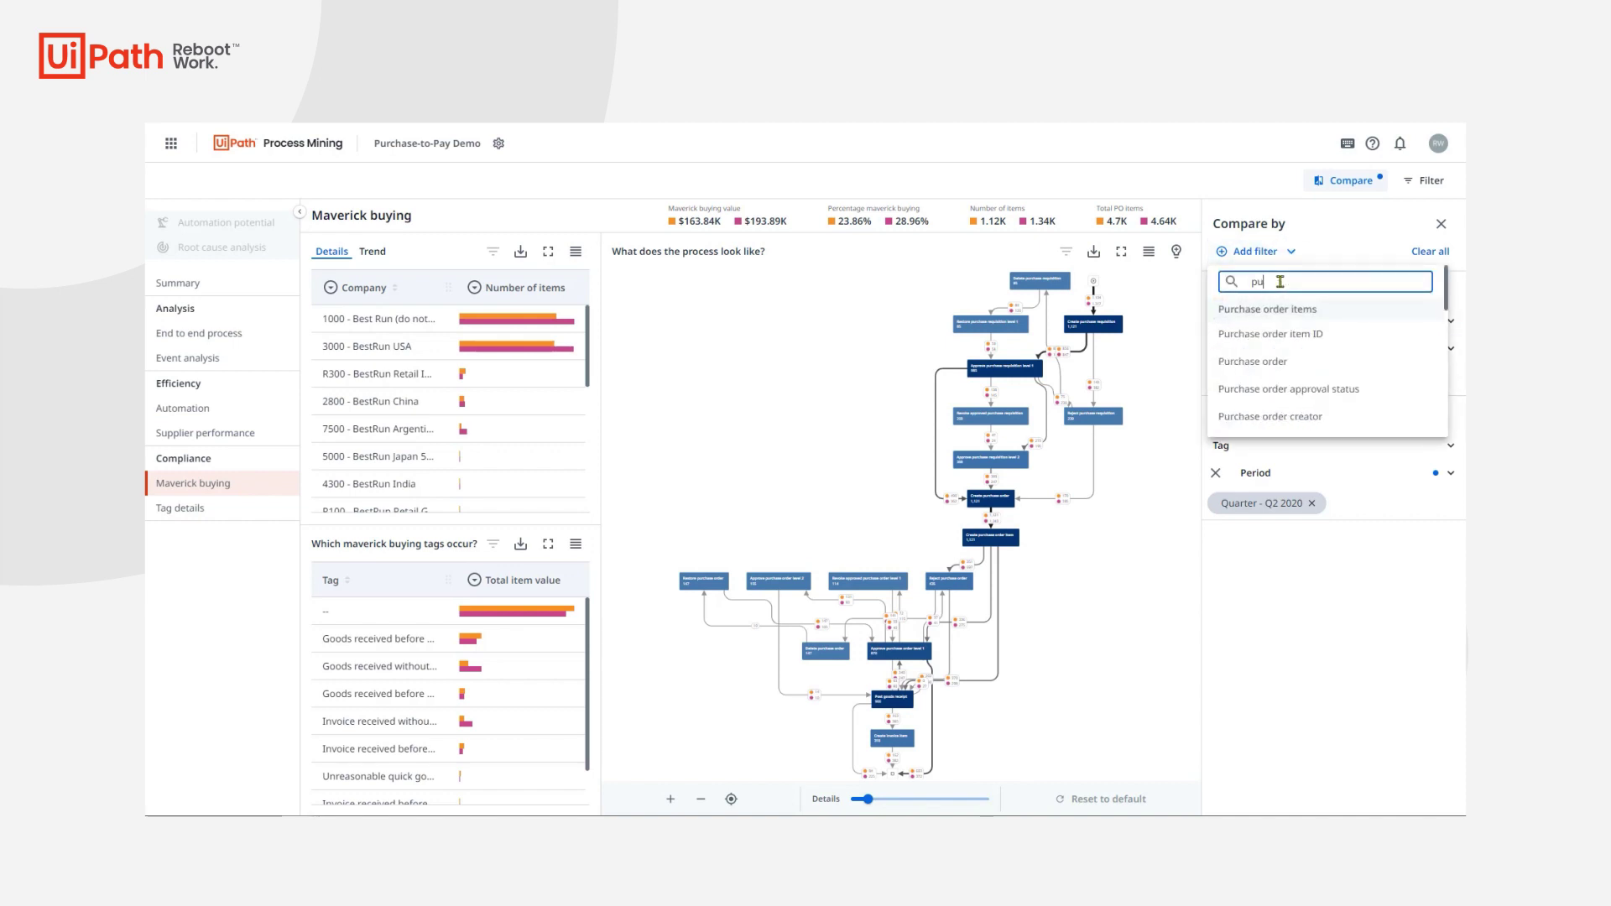
pyautogui.write('rchase order cr')
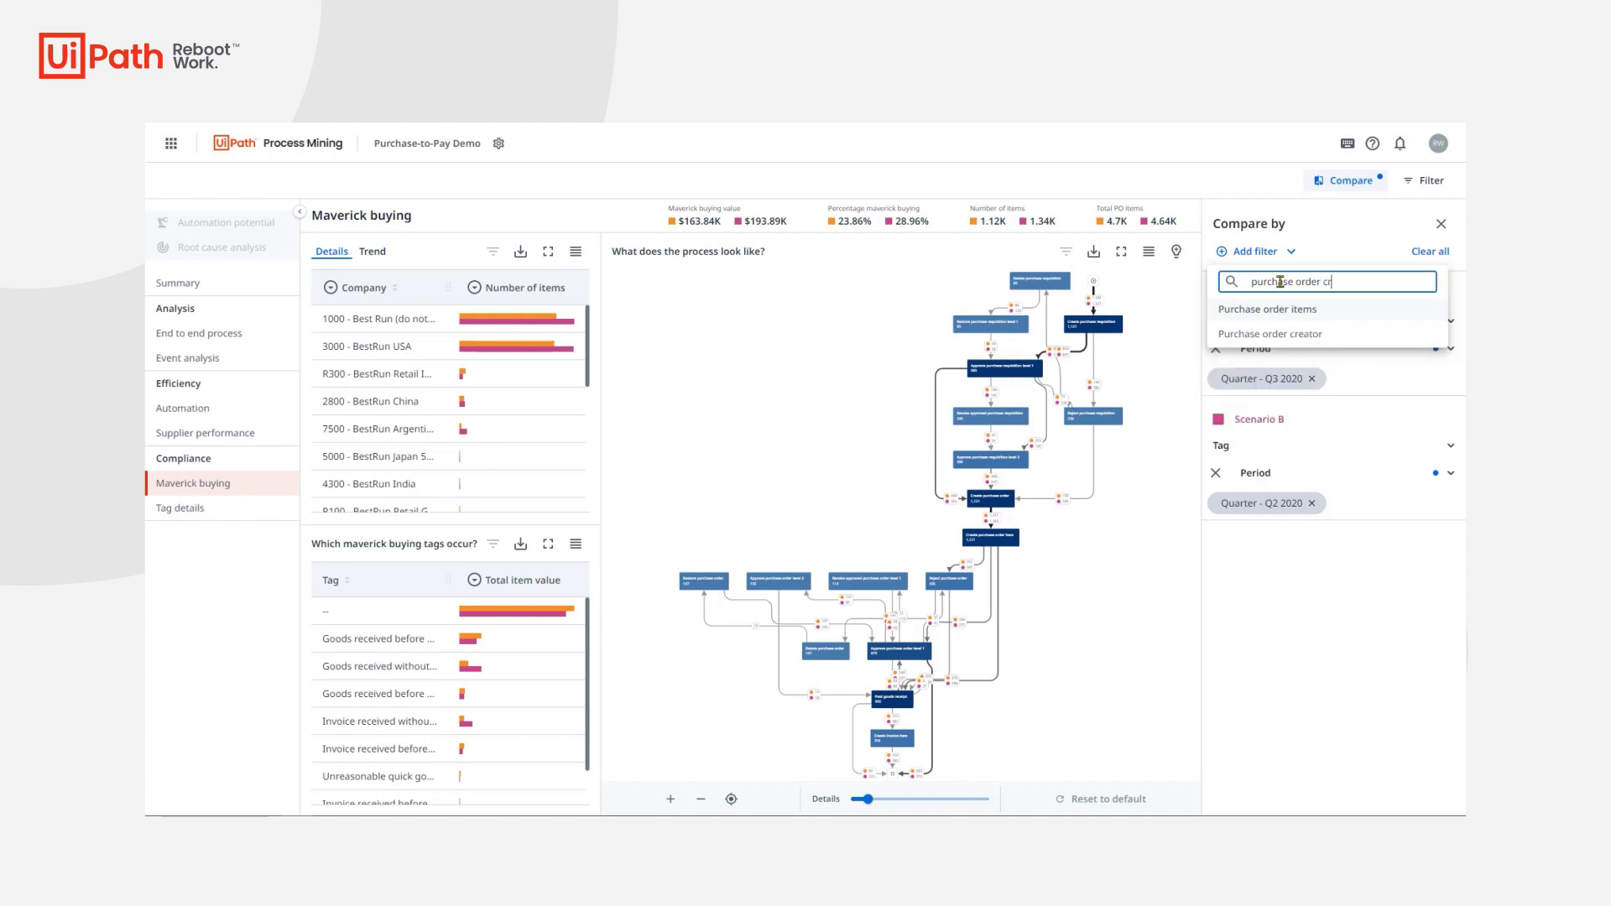
pyautogui.click(1286, 334)
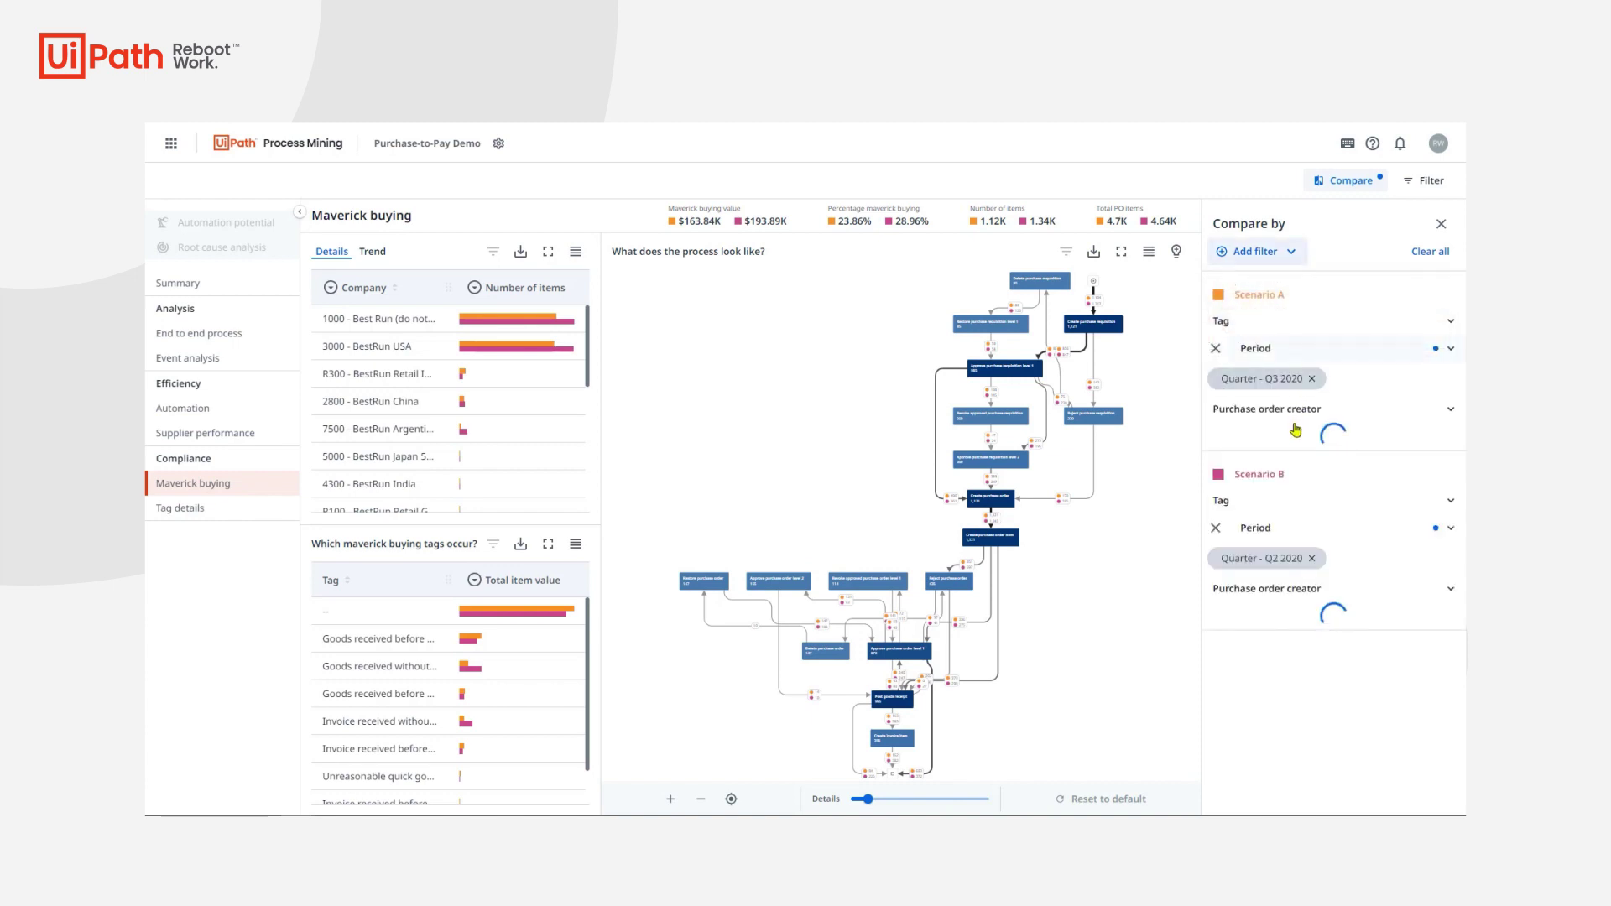
# - Restrict Scenario A (Q3 2020) to the top purchase order creator only
pyautogui.click(1284, 409)
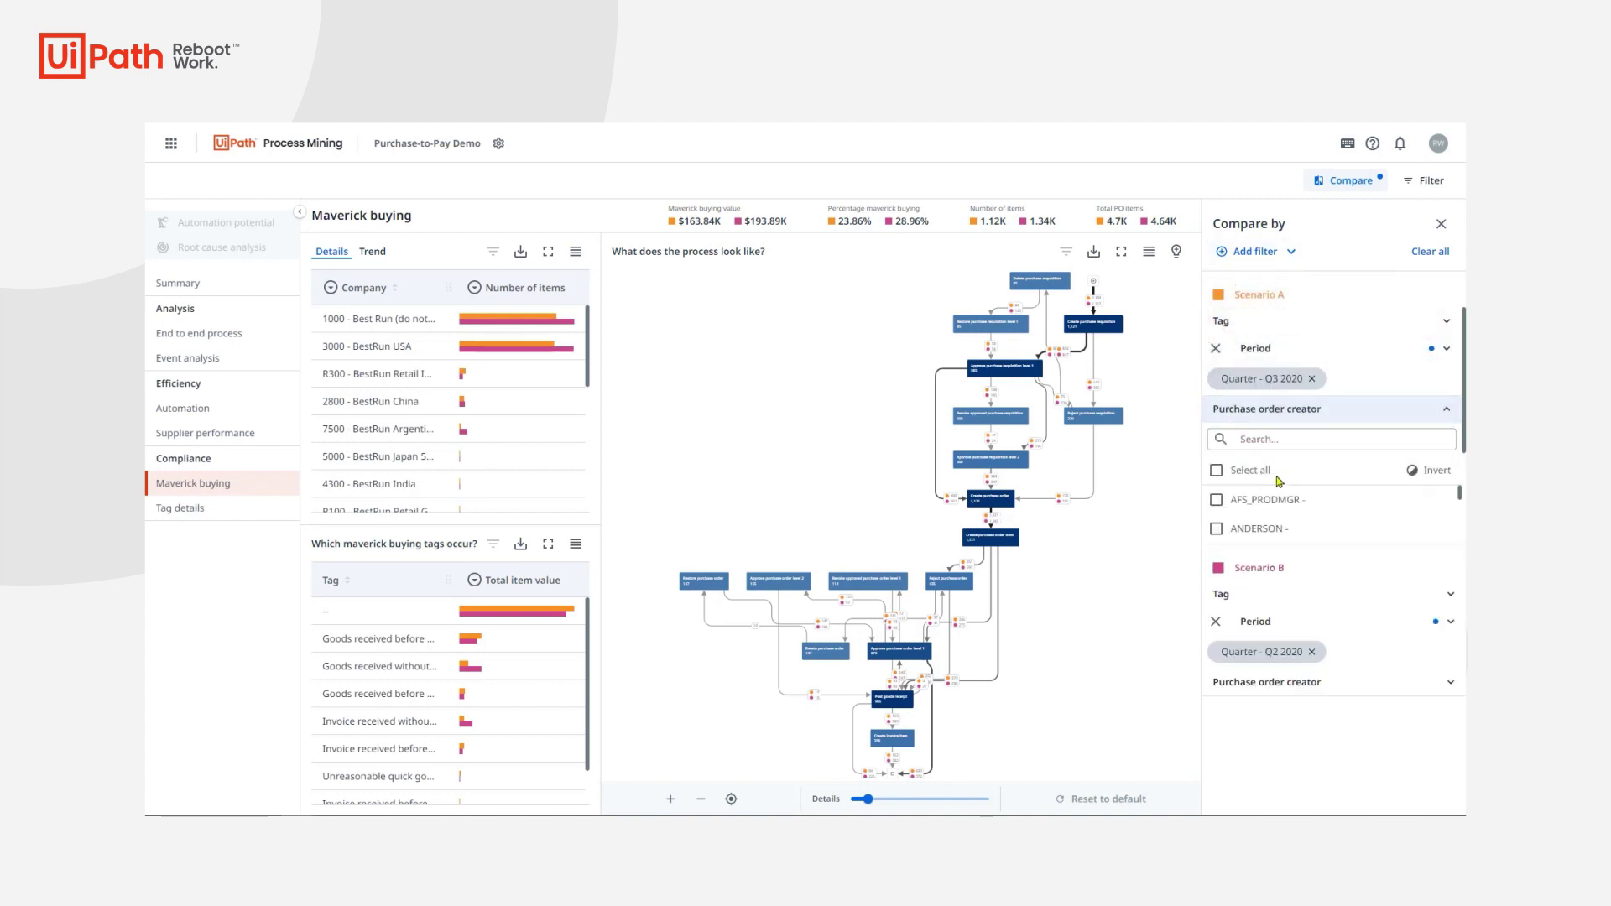
pyautogui.scroll(-2, 1267, 520)
pyautogui.click(1267, 502)
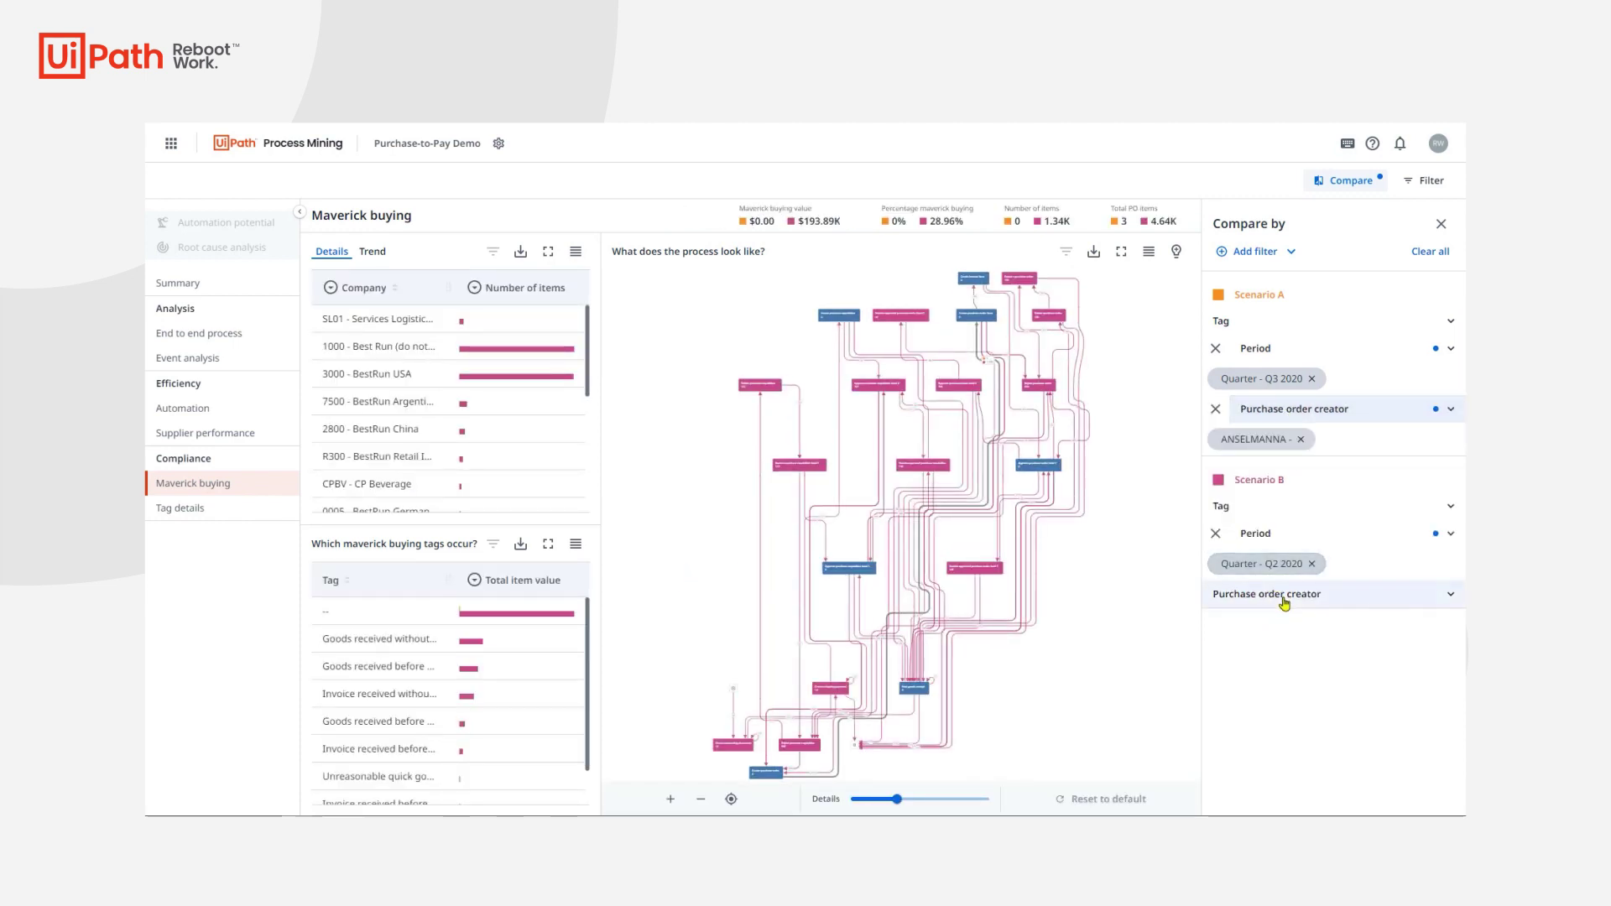
pyautogui.click(1269, 594)
# - Keep only the same purchase order creator in Scenario B (Q2 2020)
pyautogui.scroll(-1, 1268, 712)
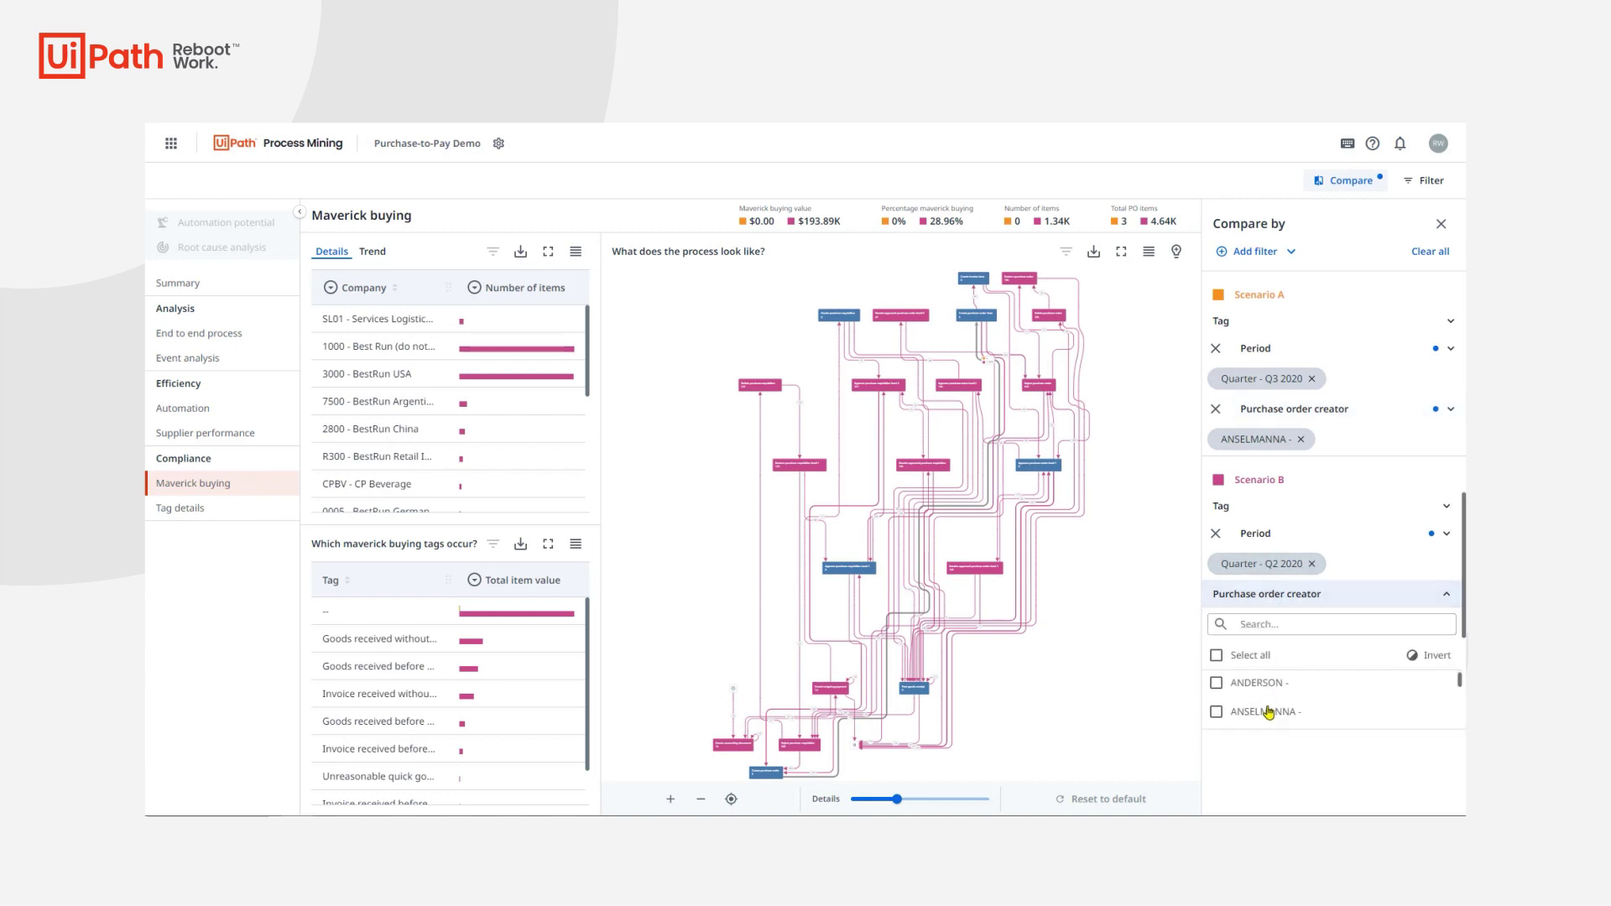
pyautogui.click(1288, 596)
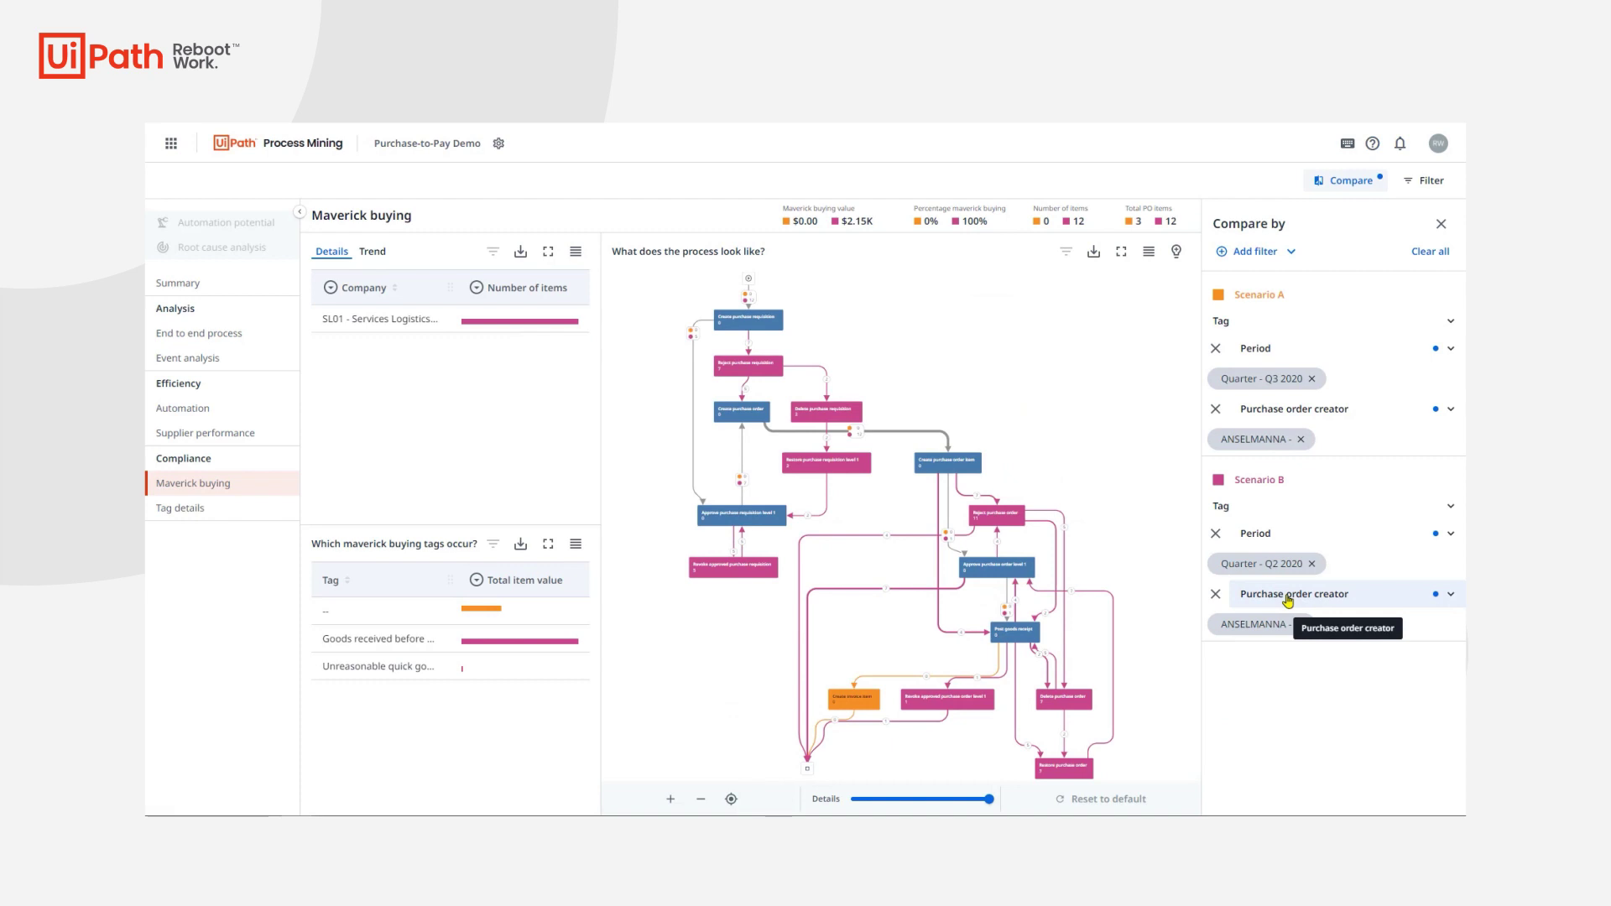